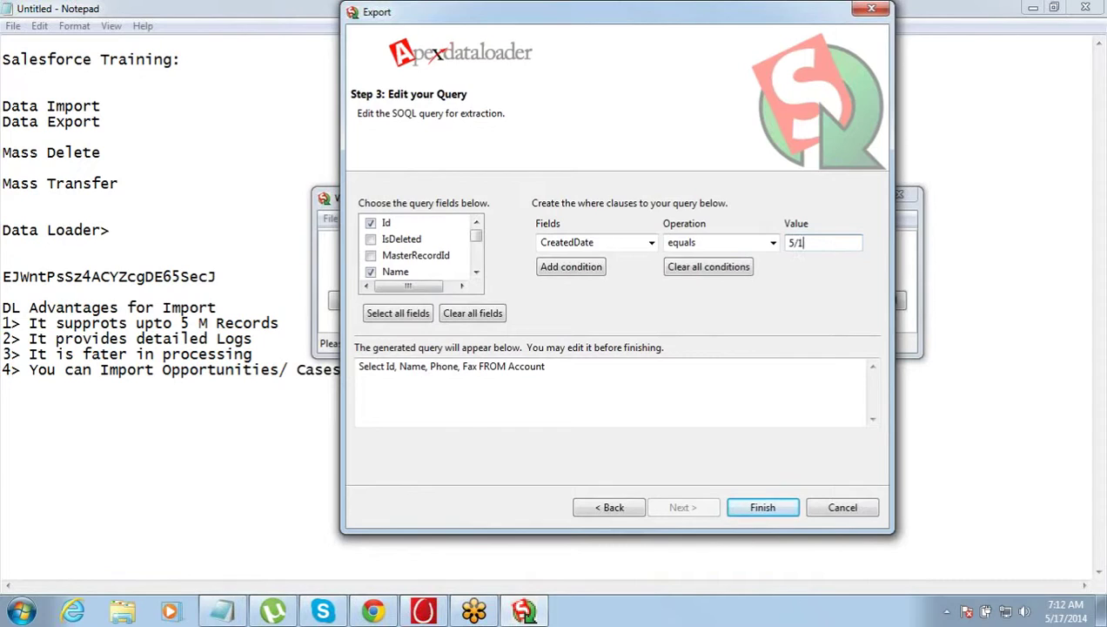
Step: Try to export the Account records with the condition CreatedDate equals 5/15/2014
type("15/2014")
left_click(567, 271)
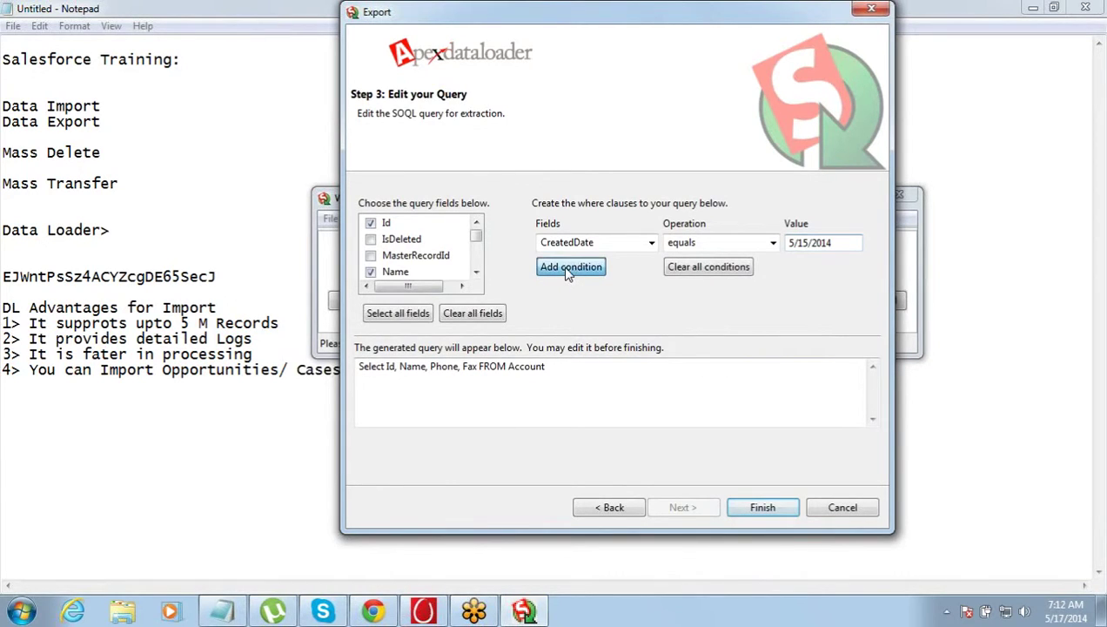
left_click(766, 510)
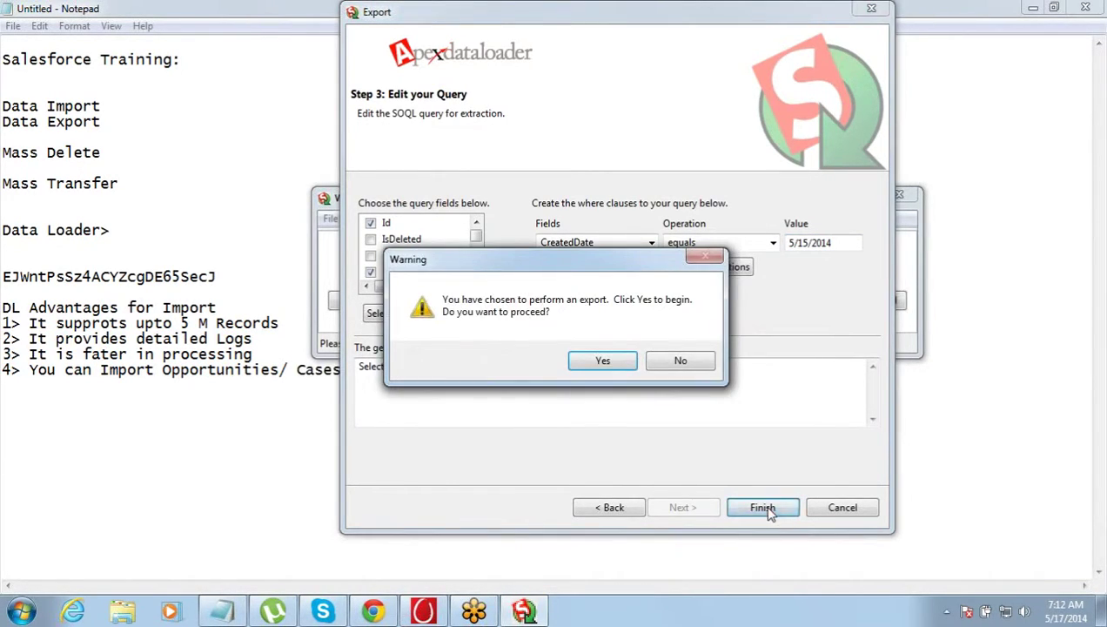
left_click(612, 362)
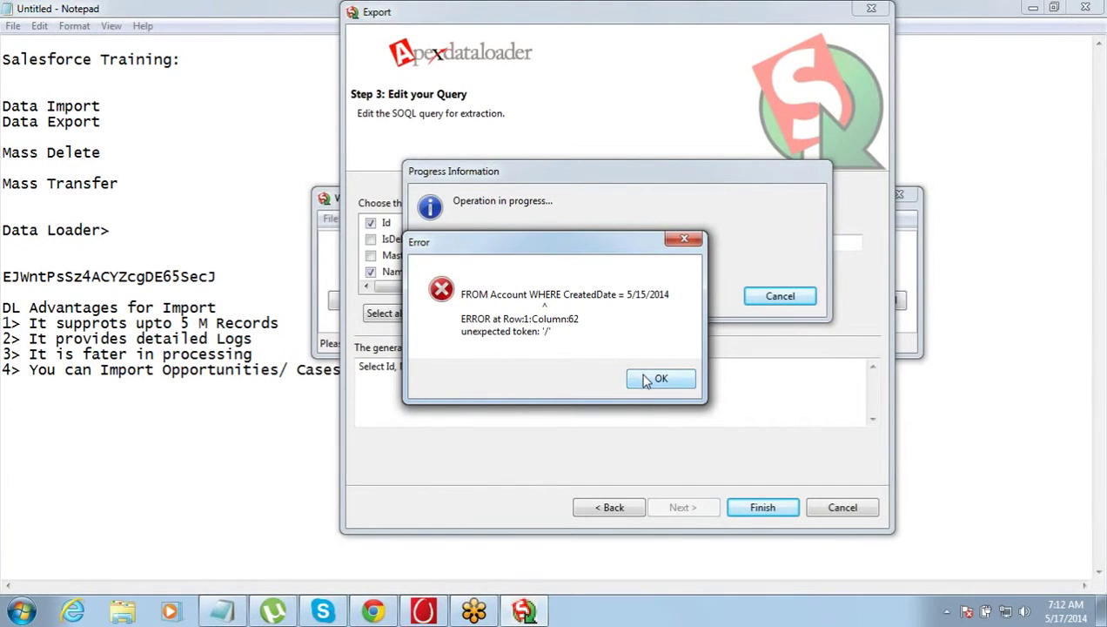
left_click(646, 380)
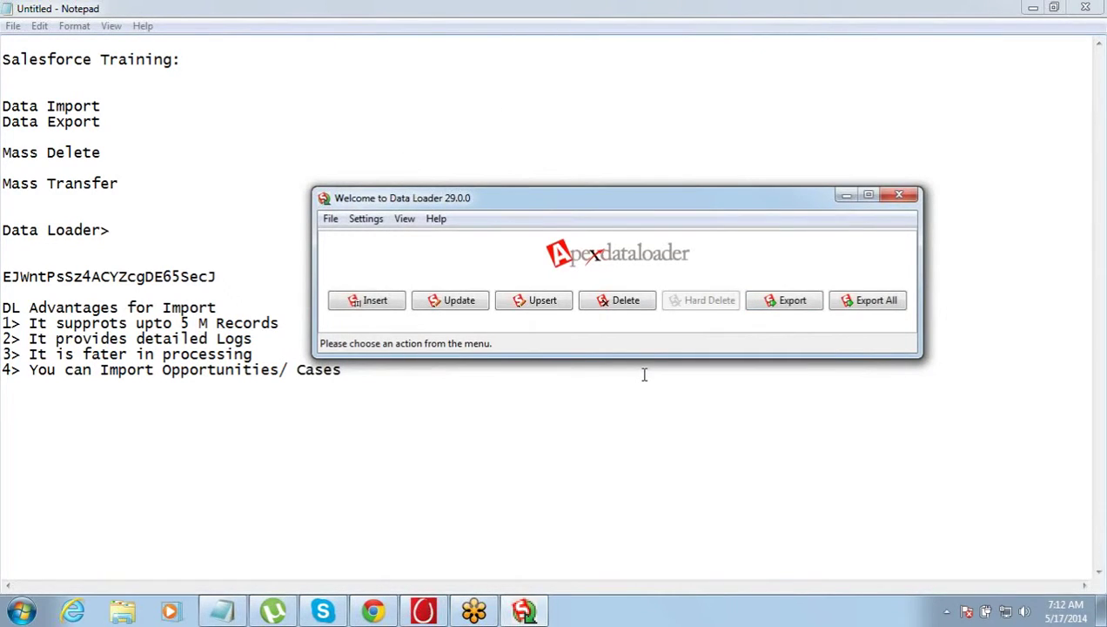
Step: Start a new export of the Account object to extract.csv on the Desktop, replacing the existing file
left_click(782, 307)
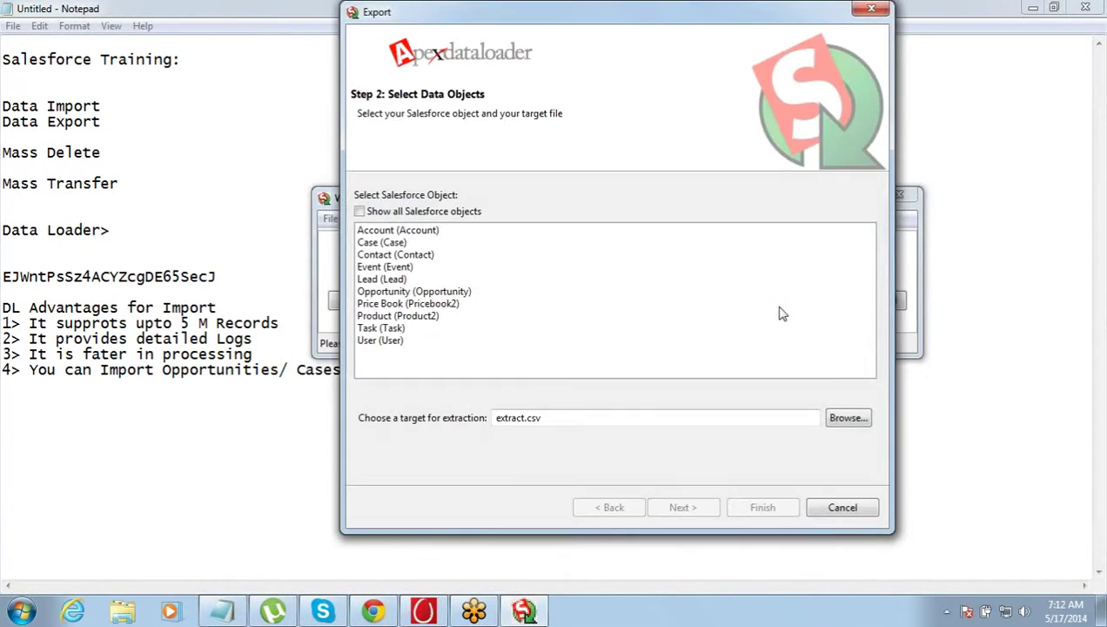
left_click(568, 231)
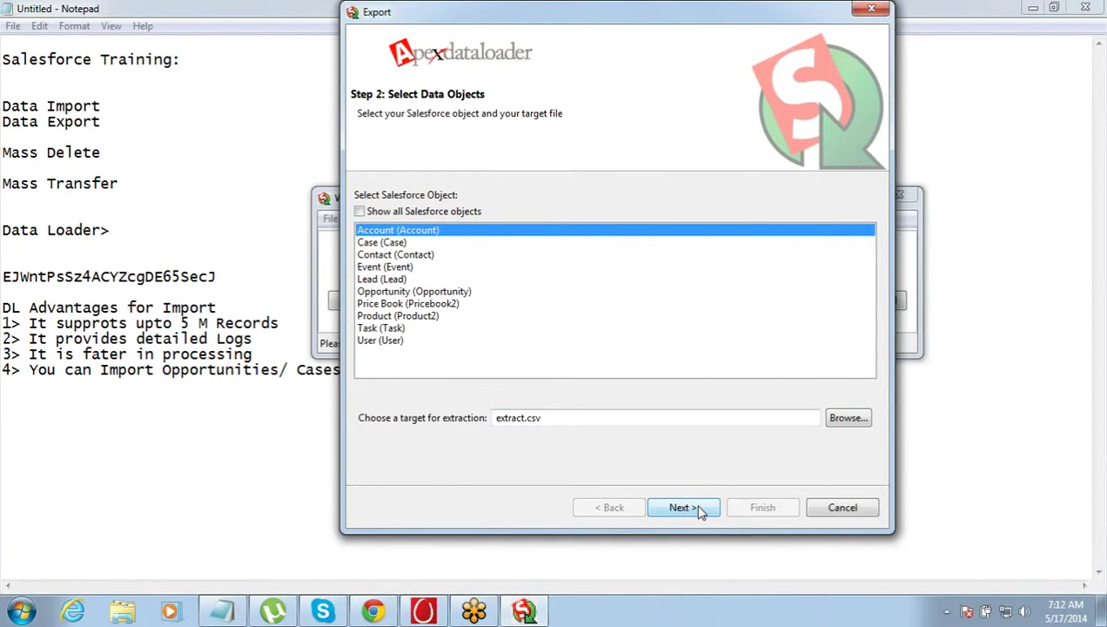
left_click(849, 418)
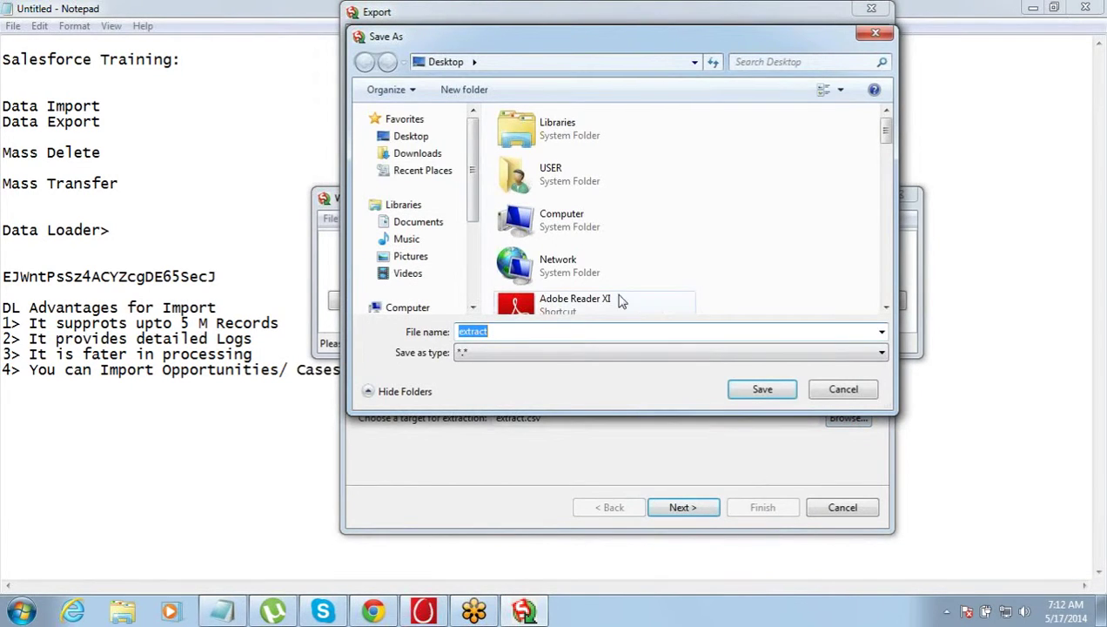
left_click(410, 137)
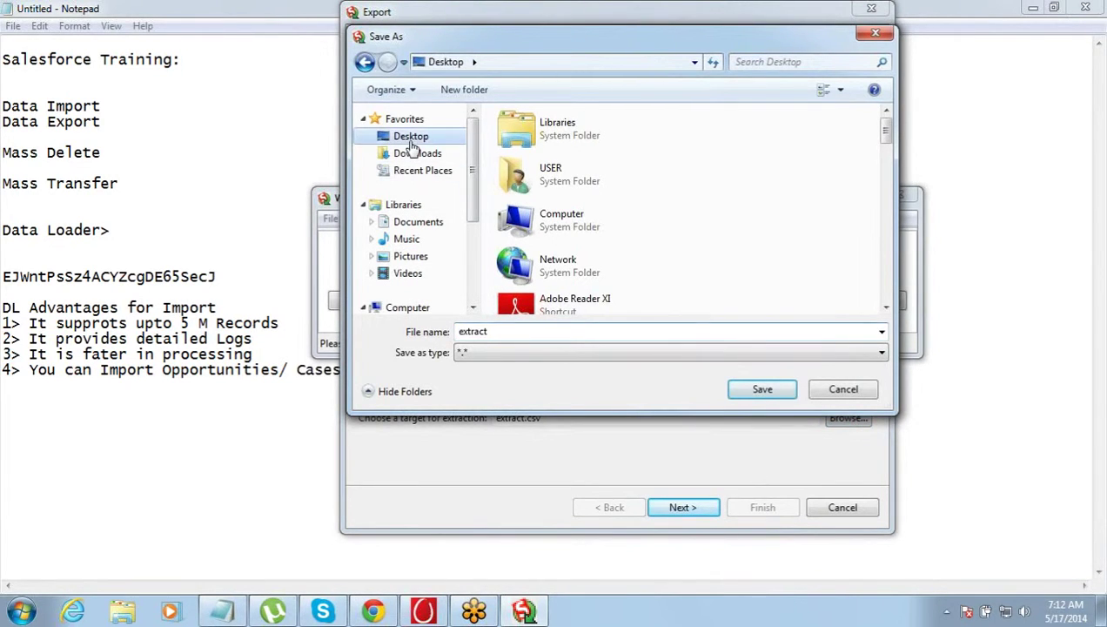
left_click(763, 391)
left_click(675, 509)
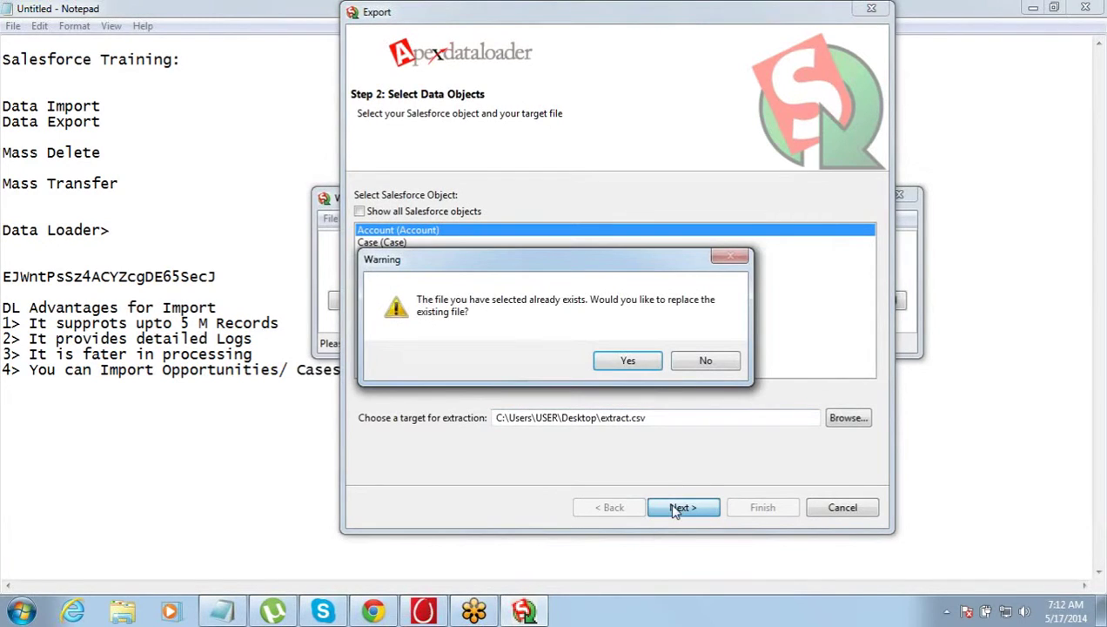
left_click(634, 361)
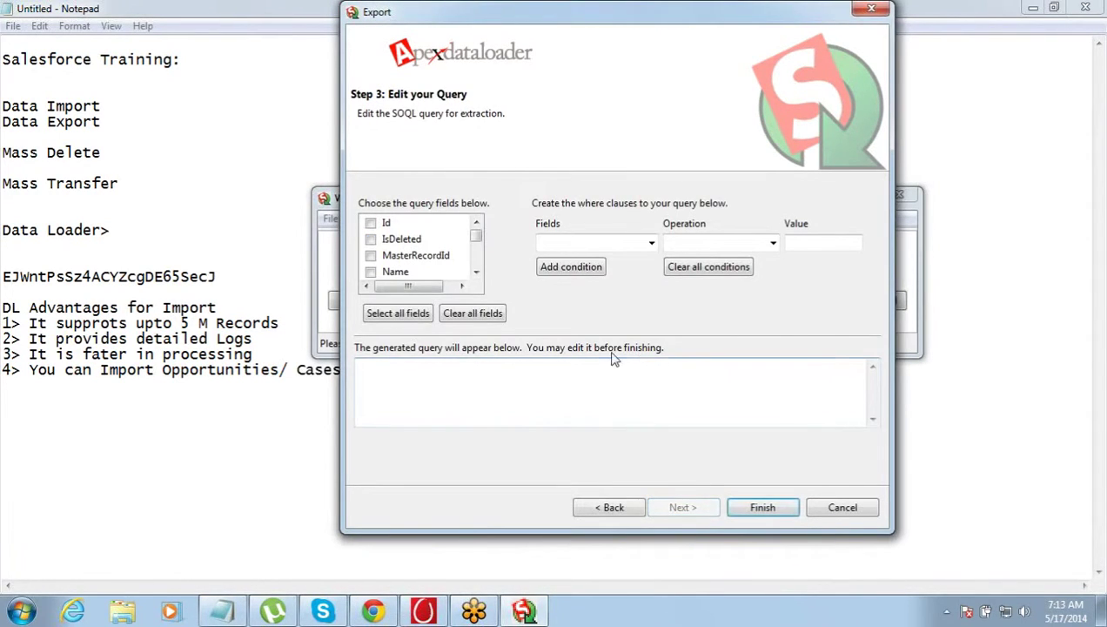
Step: Include the Id, Name, Phone and Fax fields in the Account query
left_click(372, 223)
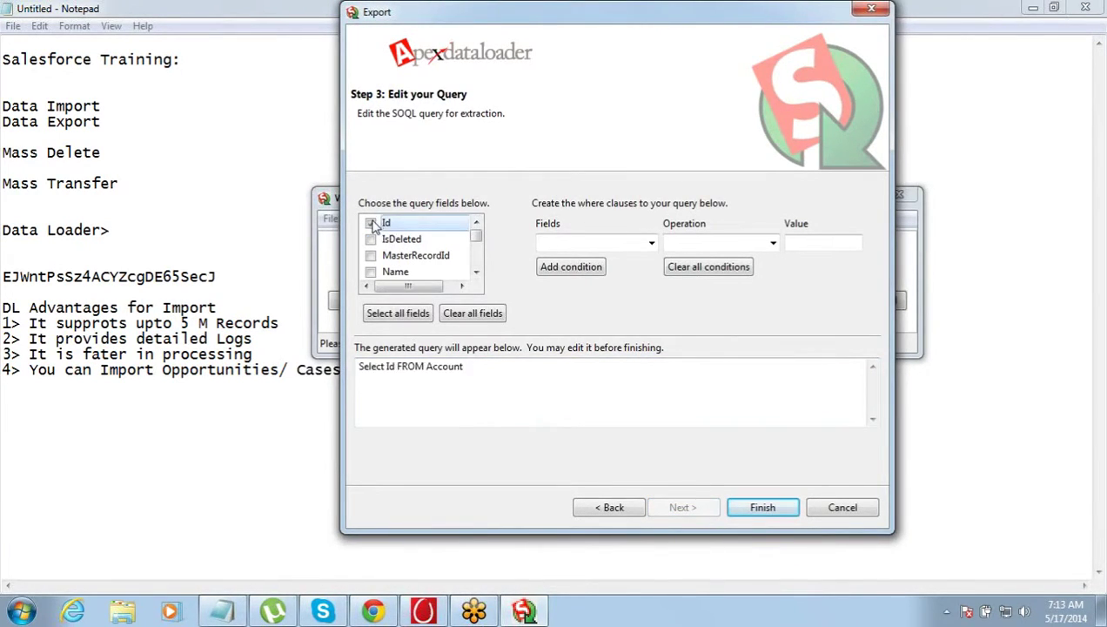
left_click(372, 271)
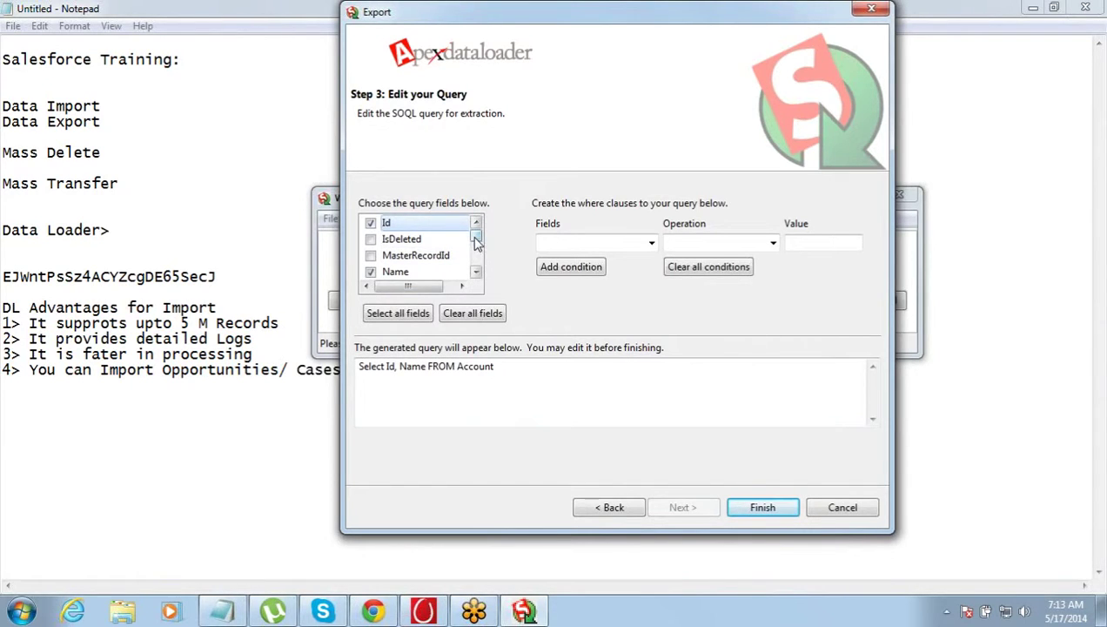
scroll(477, 244, "down", 7)
scroll(477, 248, "down", 4)
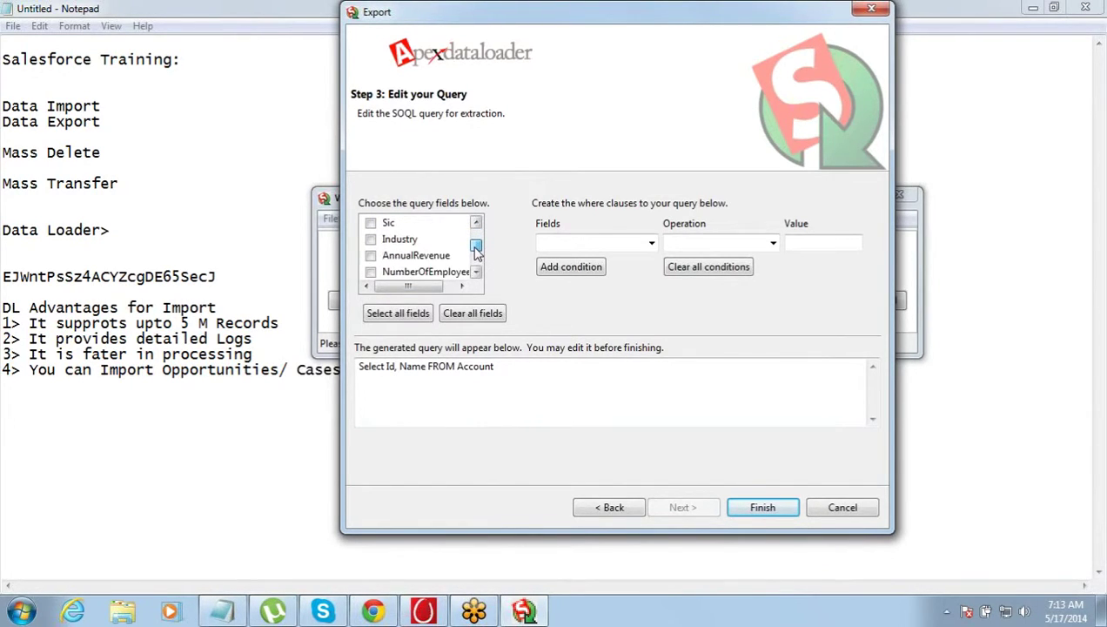
scroll(477, 248, "up", 2)
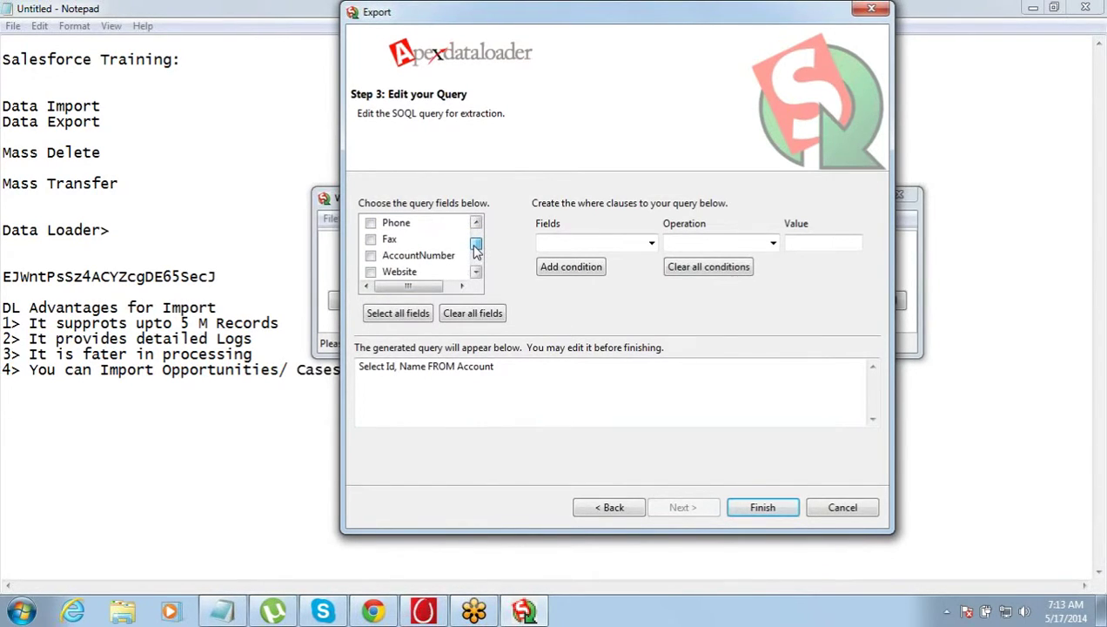
left_click(371, 223)
left_click(372, 240)
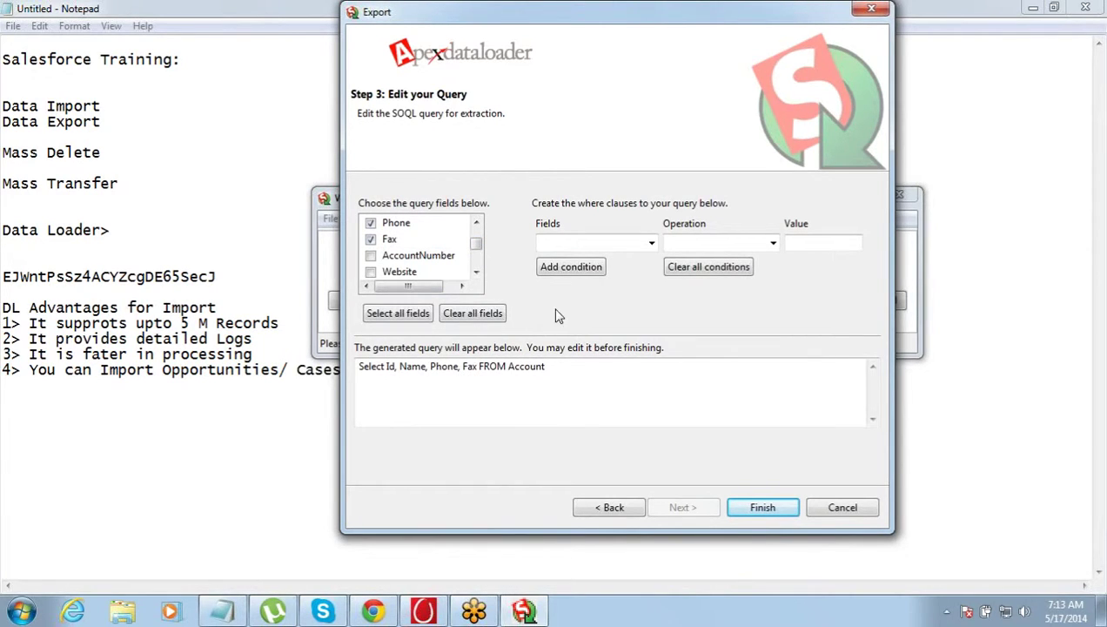
left_click(651, 244)
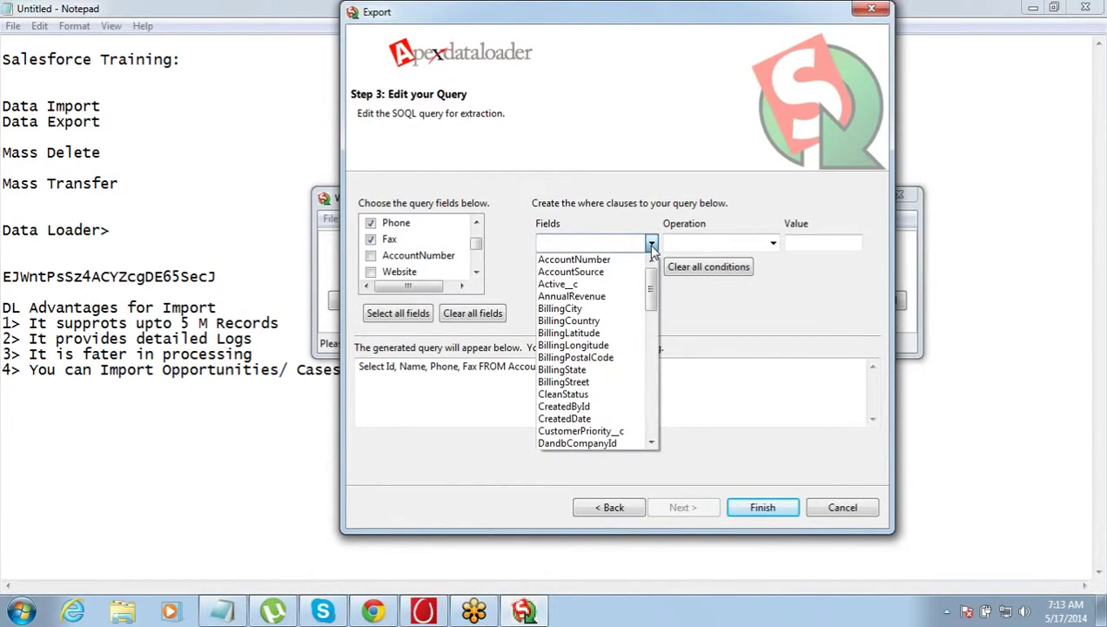
left_click_drag(651, 283, 631, 206)
left_click(633, 211)
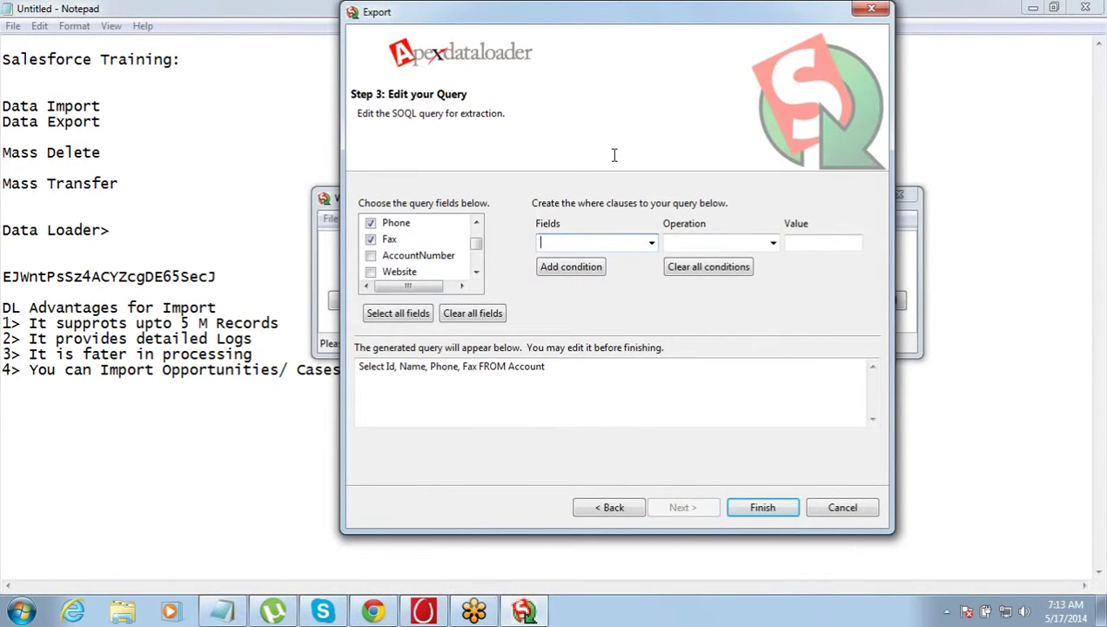
Step: Run the Account export without any where condition and confirm that it should proceed
left_click(763, 512)
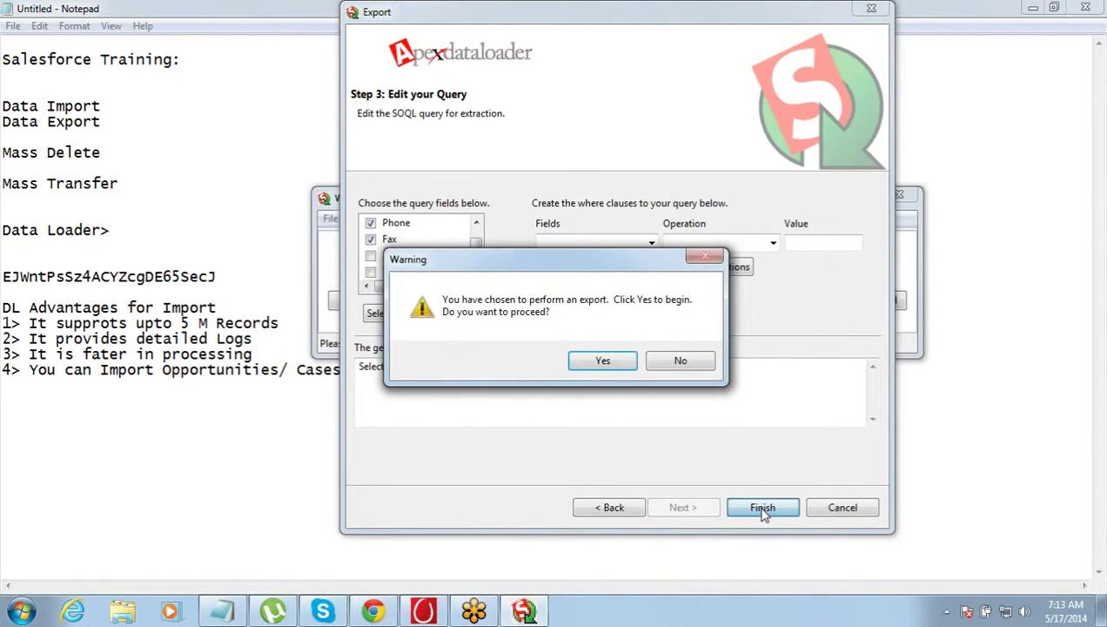
left_click(630, 364)
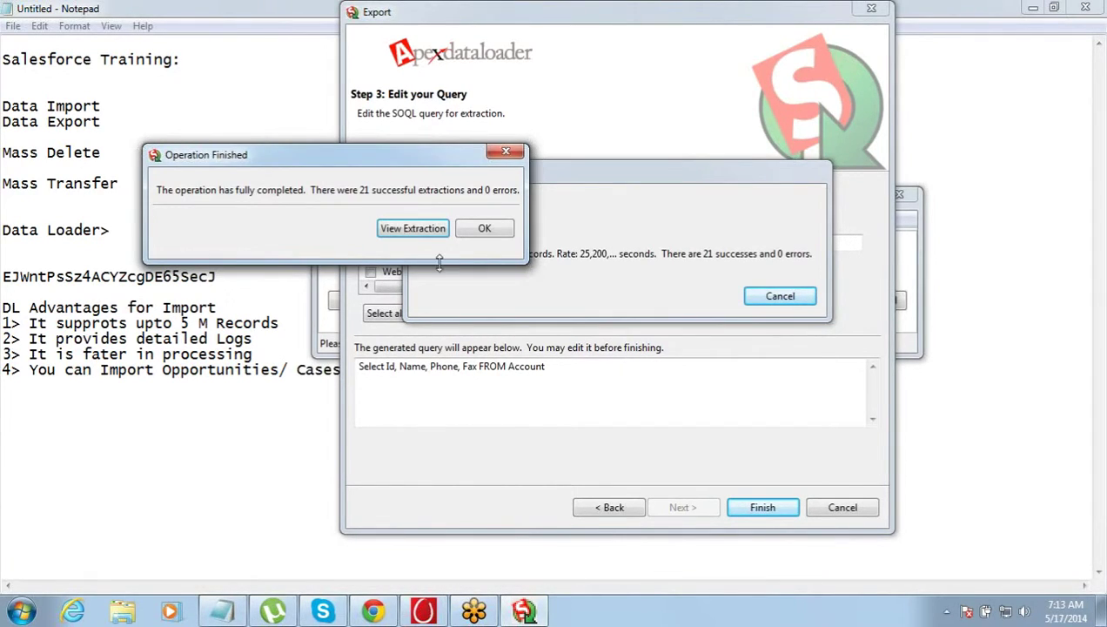
left_click_drag(324, 162, 435, 153)
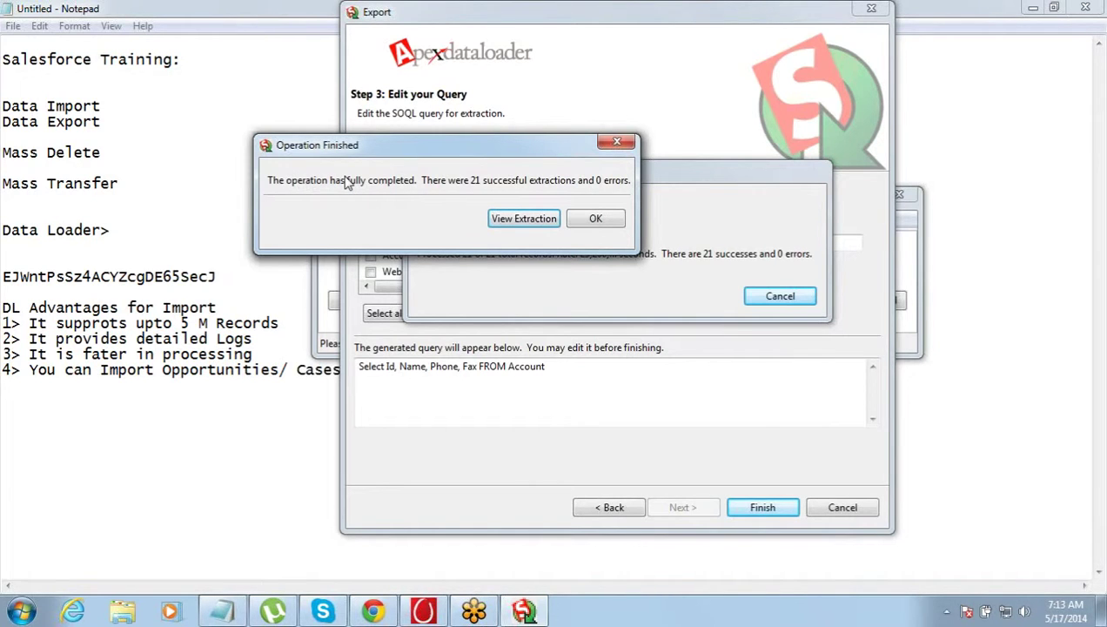
Step: View the extracted account rows in the CSV viewer, and close the viewer
left_click(514, 218)
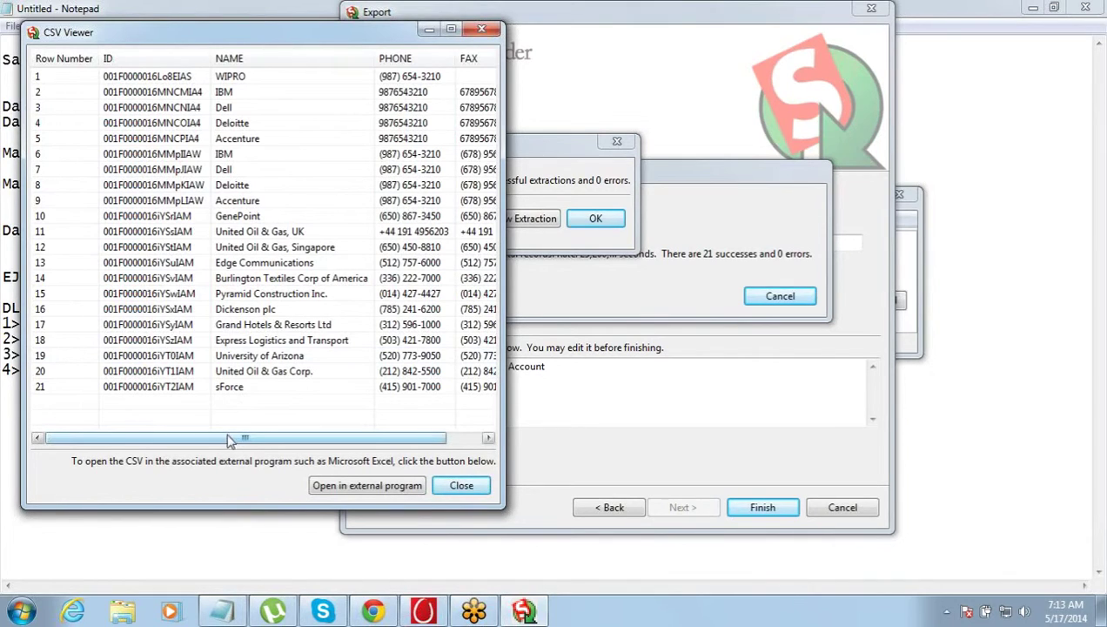
mouse_move(225, 446)
left_mouse_down()
mouse_move(348, 446)
mouse_move(195, 444)
mouse_move(284, 442)
mouse_move(246, 441)
left_mouse_up()
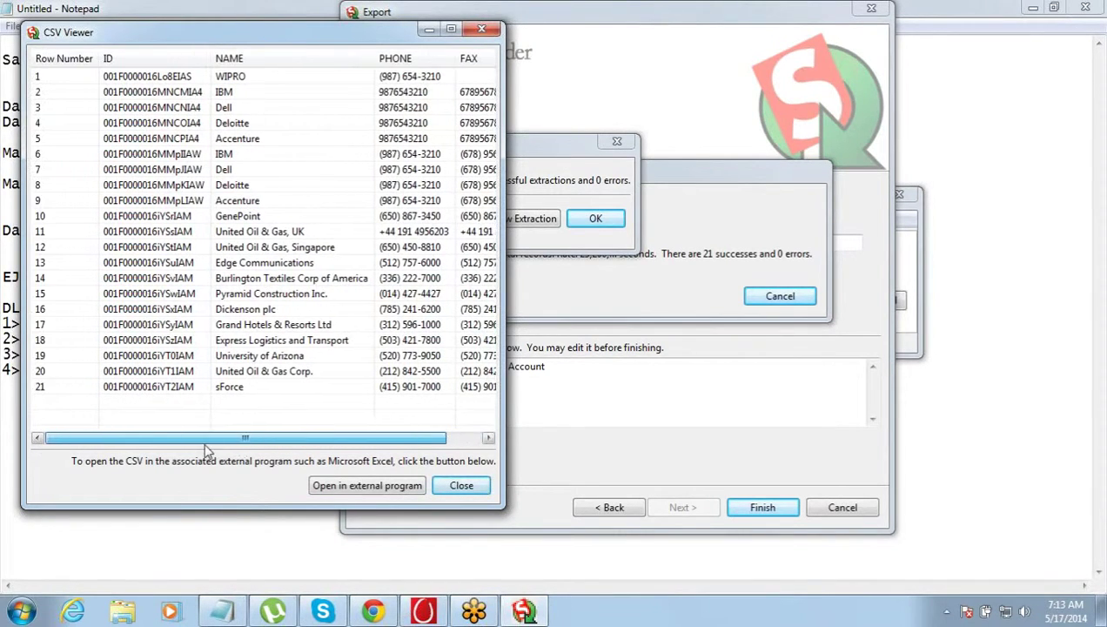
left_click(453, 485)
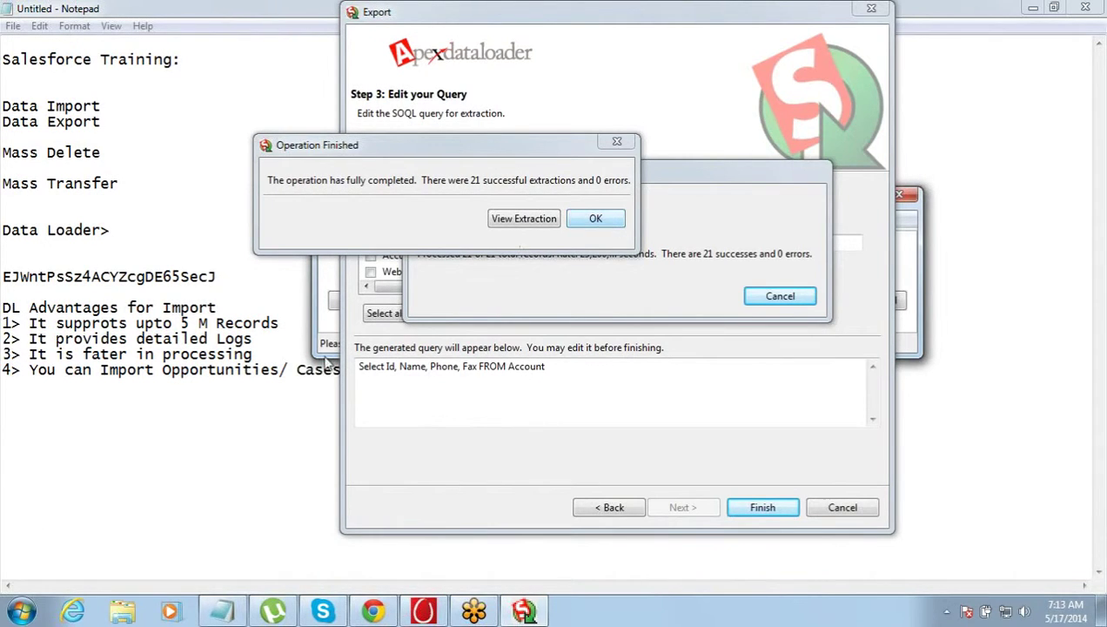
Step: Open the exported extract file from the Desktop folder in Excel and widen columns A to D to show their contents
left_click(13, 618)
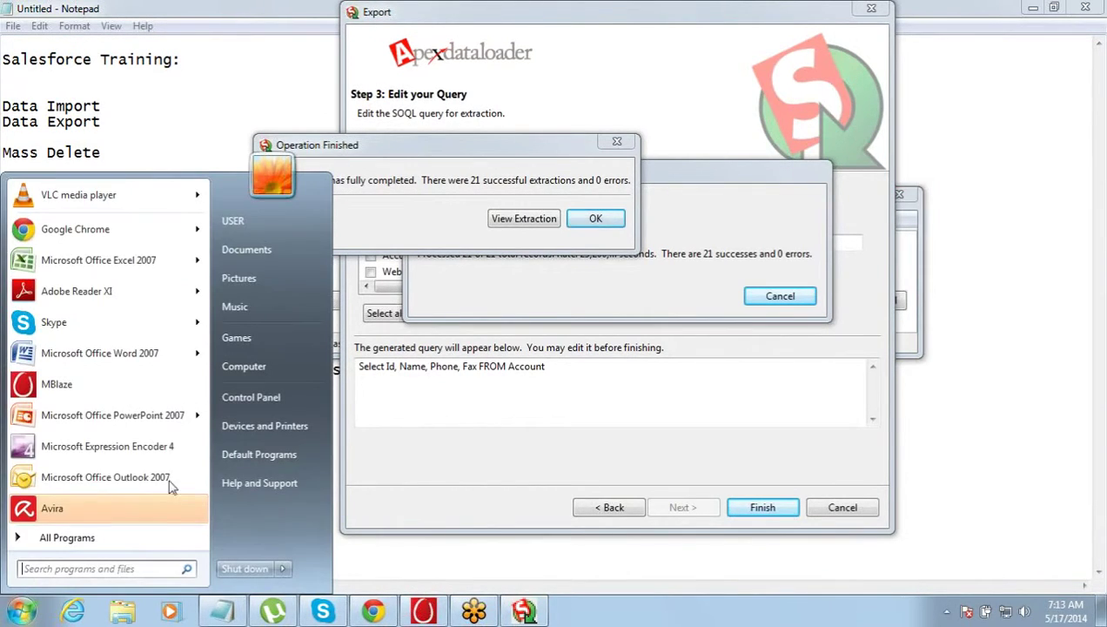
left_click(241, 372)
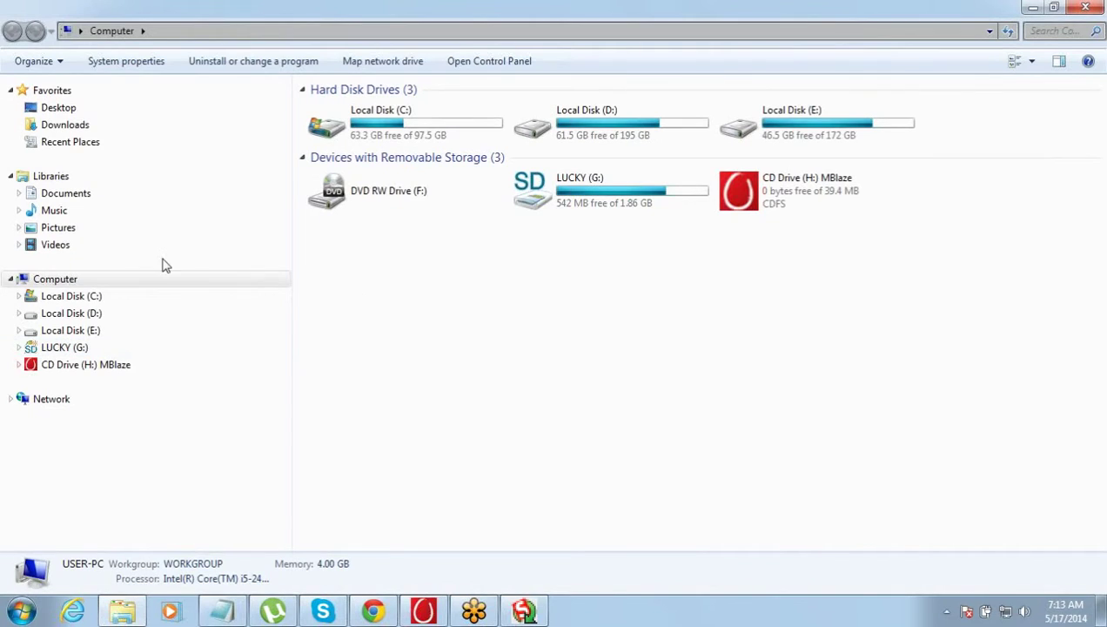
left_click(107, 111)
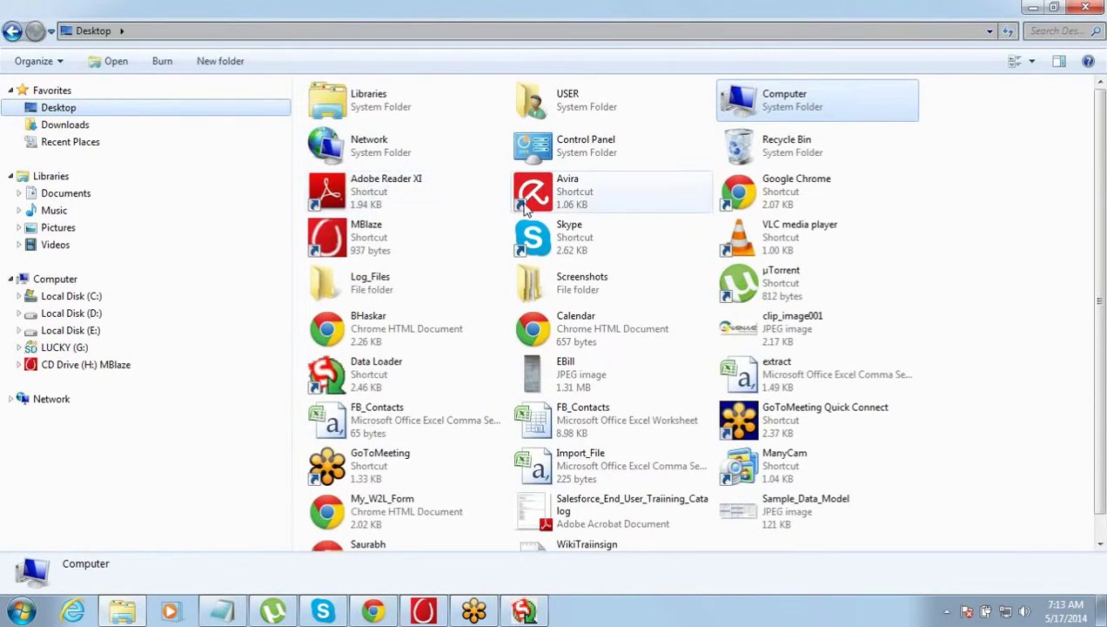
left_click(522, 208)
type("ex")
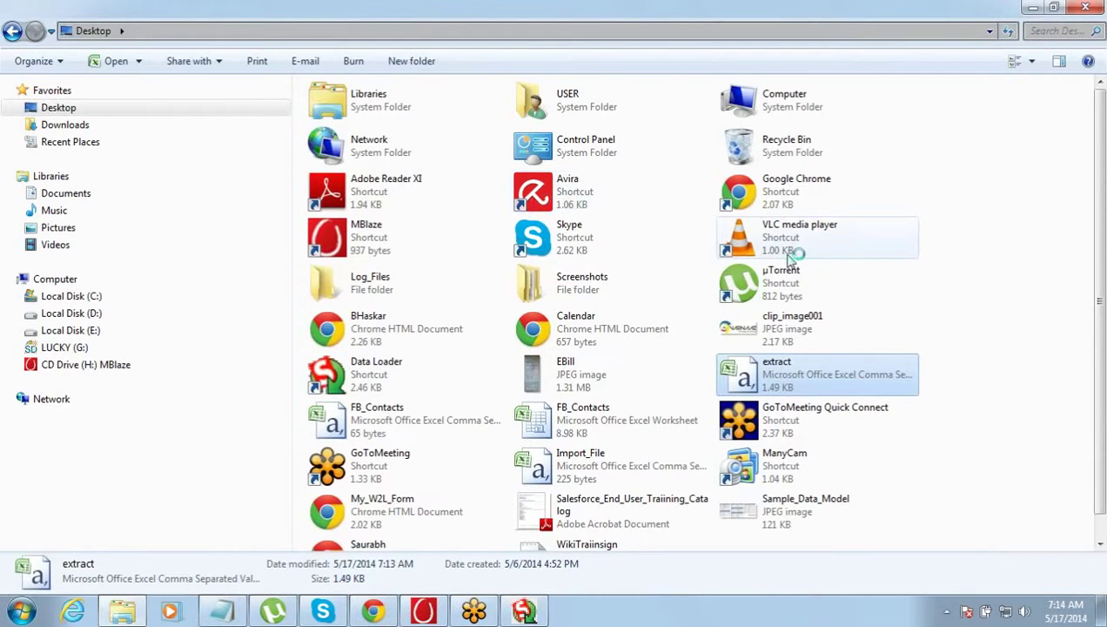
double_click(827, 383)
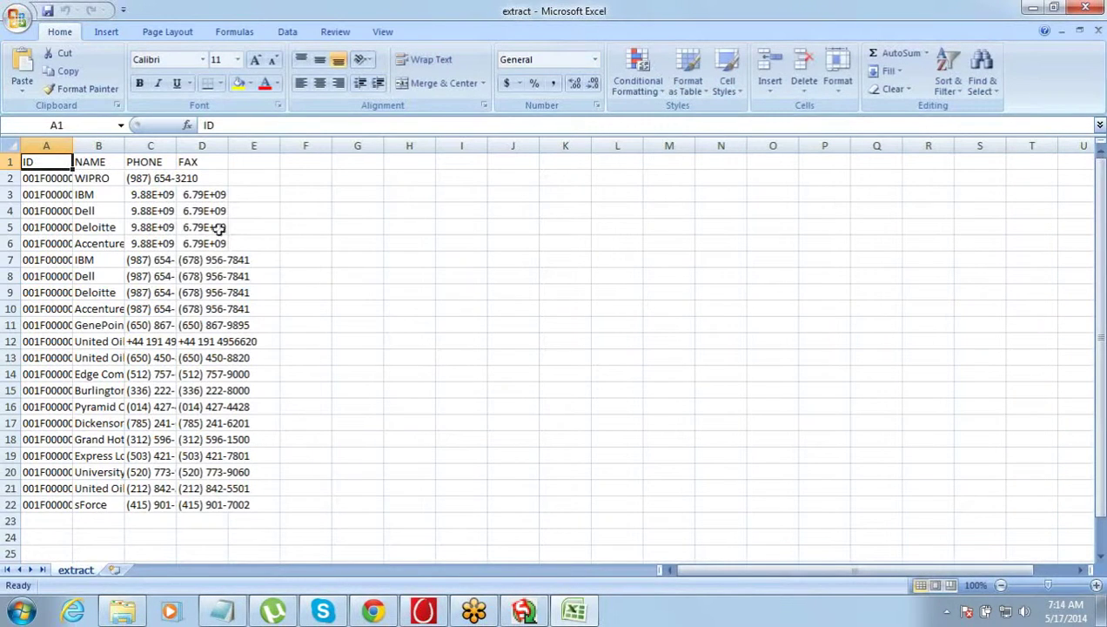
left_click_drag(73, 144, 588, 164)
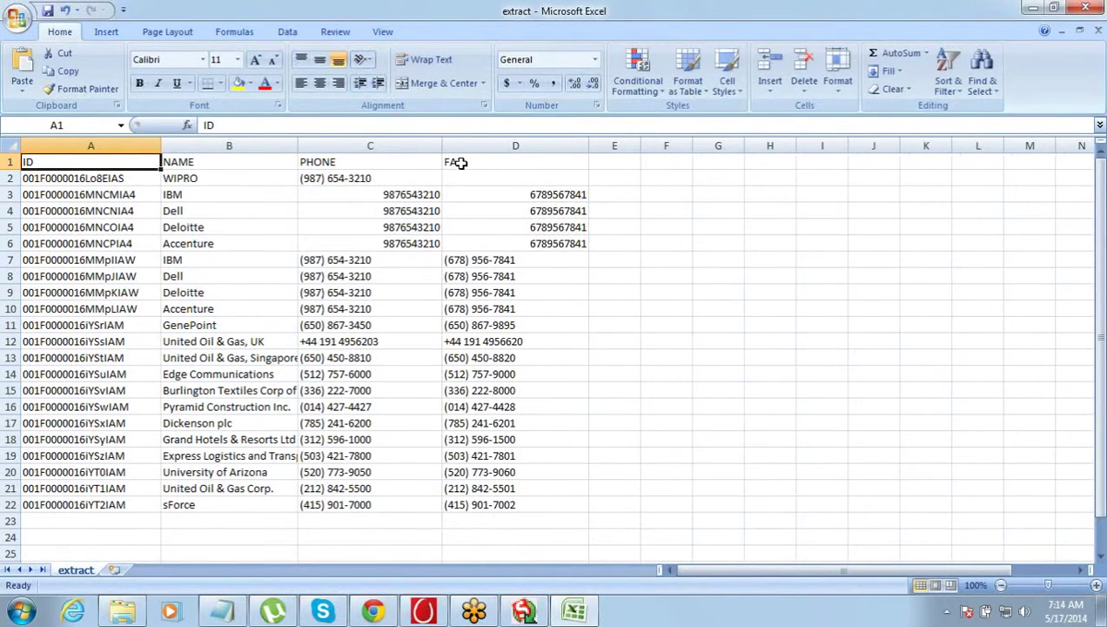
Step: Examine the ID, NAME, PHONE and FAX cells in the first rows of the extract sheet
left_click(540, 165)
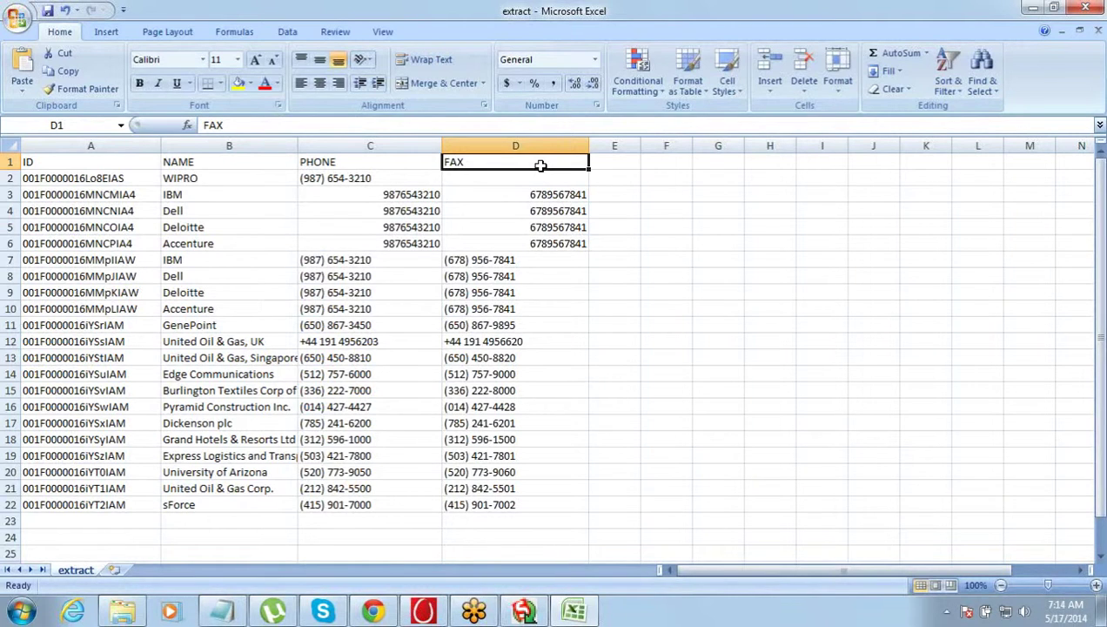
key("Down")
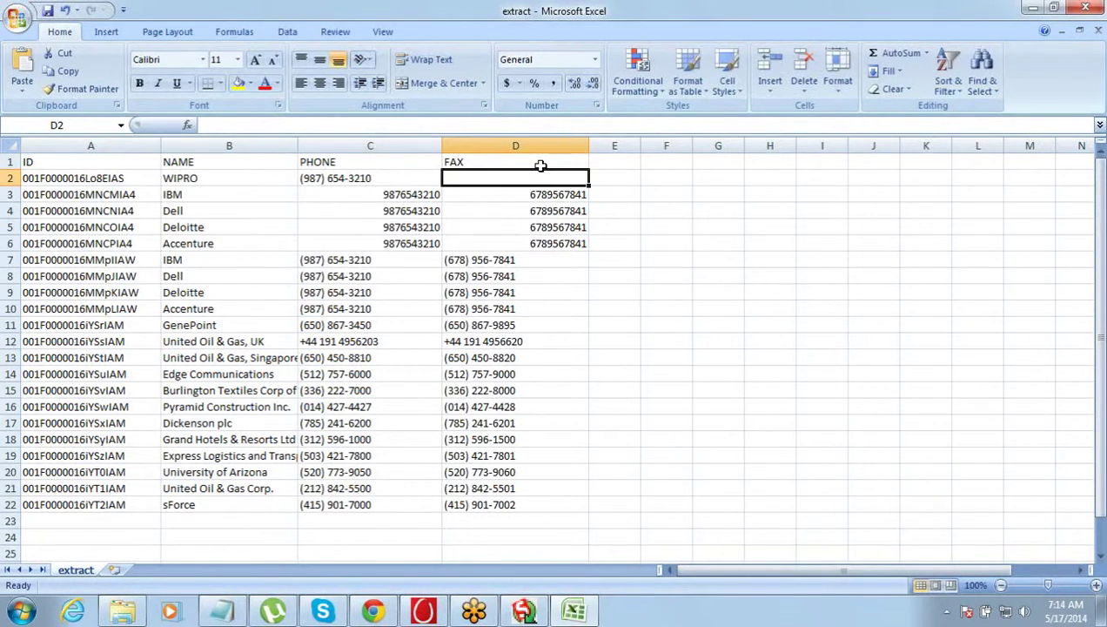
key("Left")
key("Left")
key("Left")
key("Right")
key("Right")
key("Right")
key("Right")
key("Left")
key("Left")
key("Left")
key("Left")
key("Down")
key("Down")
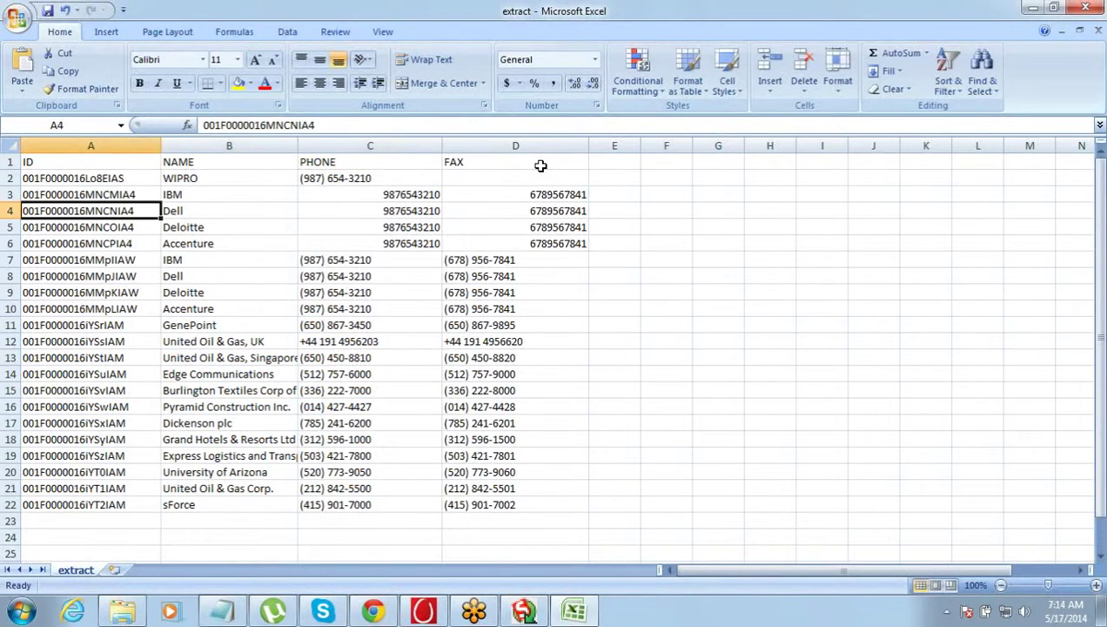
key("Right")
key("Right")
key("Right")
key("Up")
key("Up")
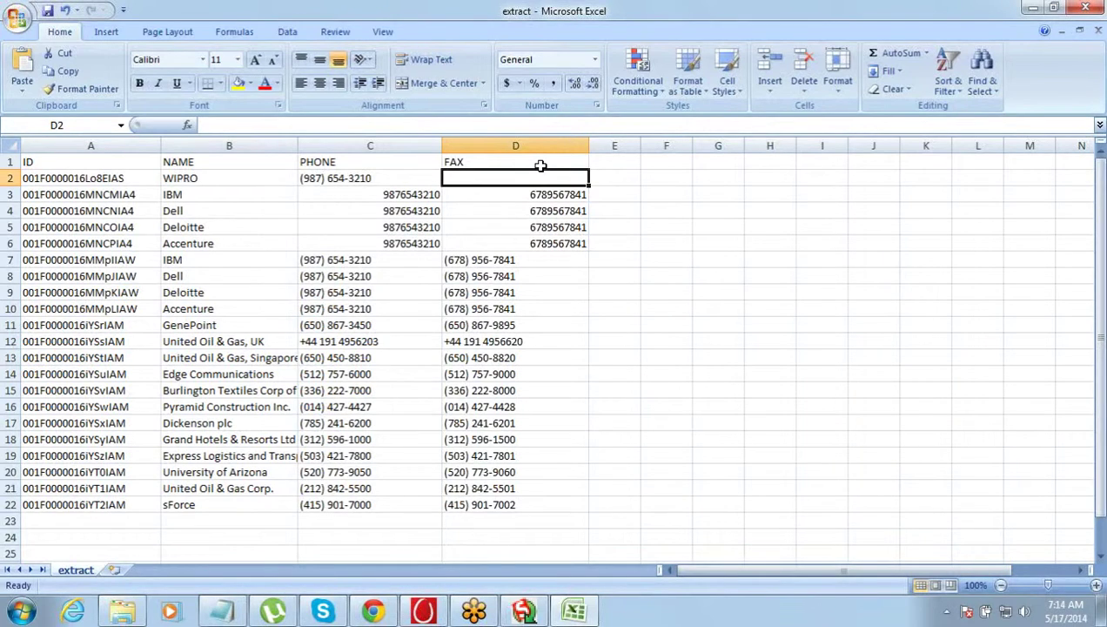
Step: Select the FAX values from D2 to D22 for review, and return to the ID cell A2
key("shift+Down")
key("ctrl+shift+Down")
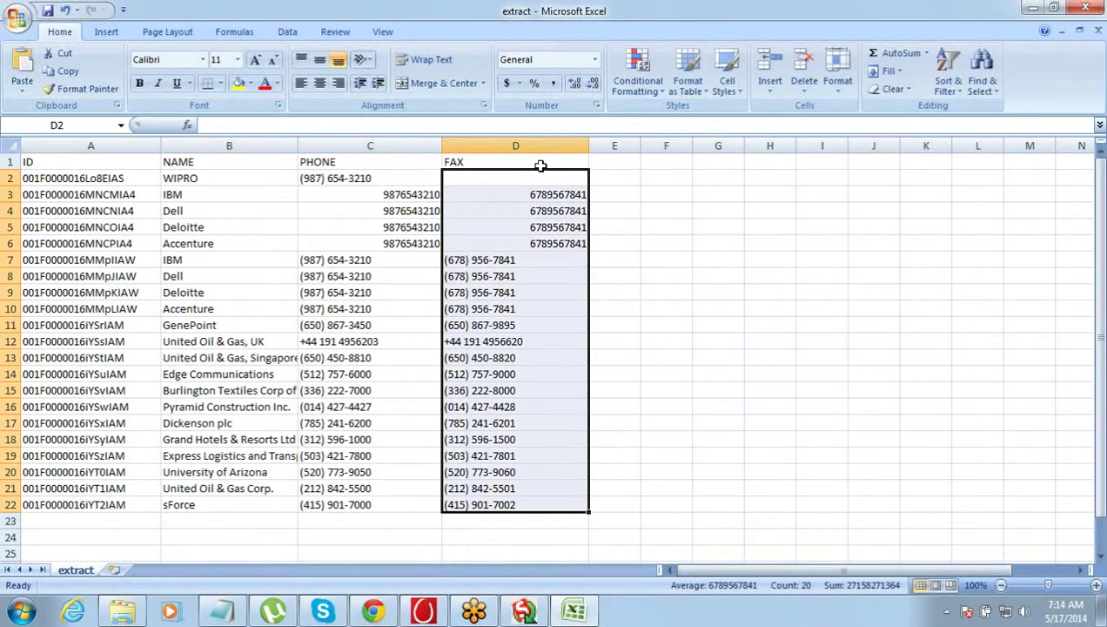
key("Left")
key("Left")
key("Left")
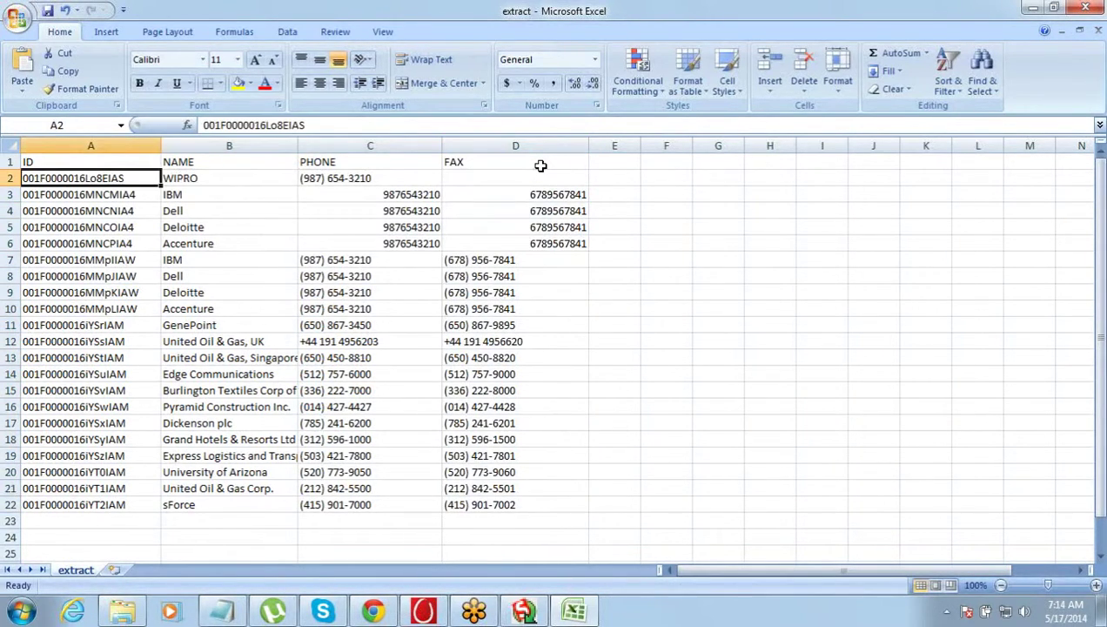
Step: Examine the ID, NAME, PHONE and FAX cells of the WIPRO record in row 2
key("ctrl+shift+Down")
key("Up")
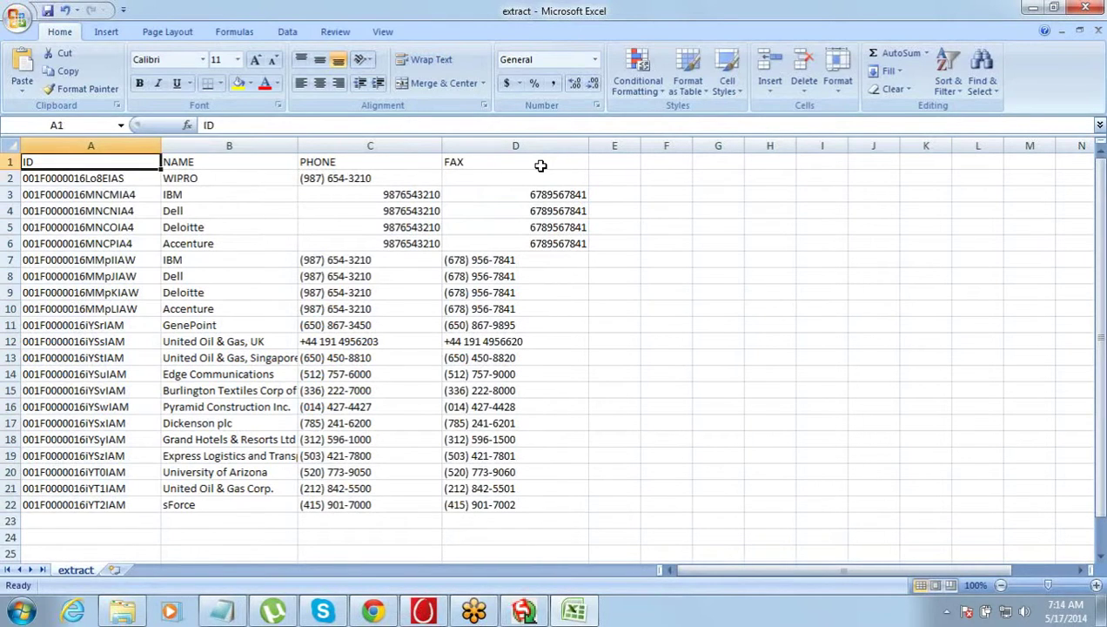
key("Down")
key("Right")
key("Right")
key("Right")
key("Right")
key("Left")
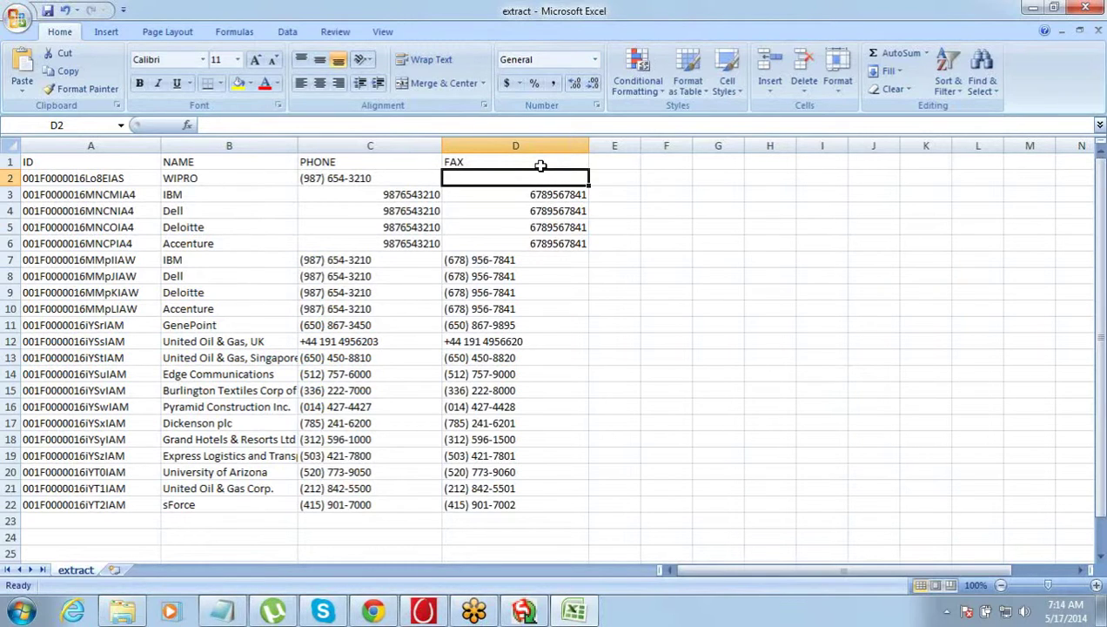
Step: Review the ID values from A2 down to A22 and the cells of the sForce record in row 22
left_click(88, 145)
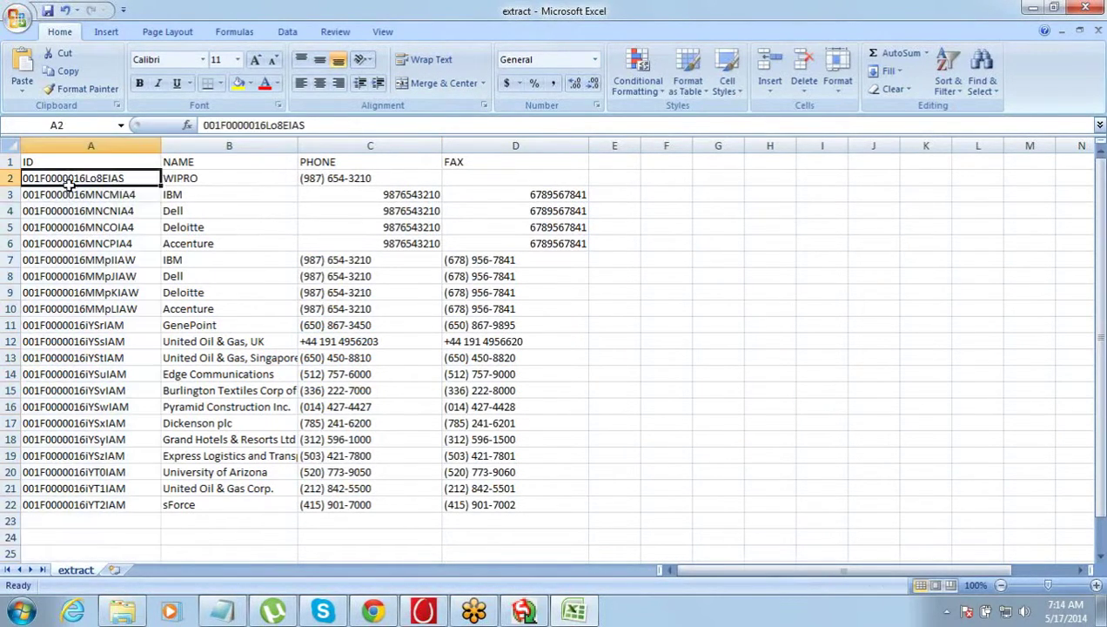
left_click_drag(70, 180, 67, 366)
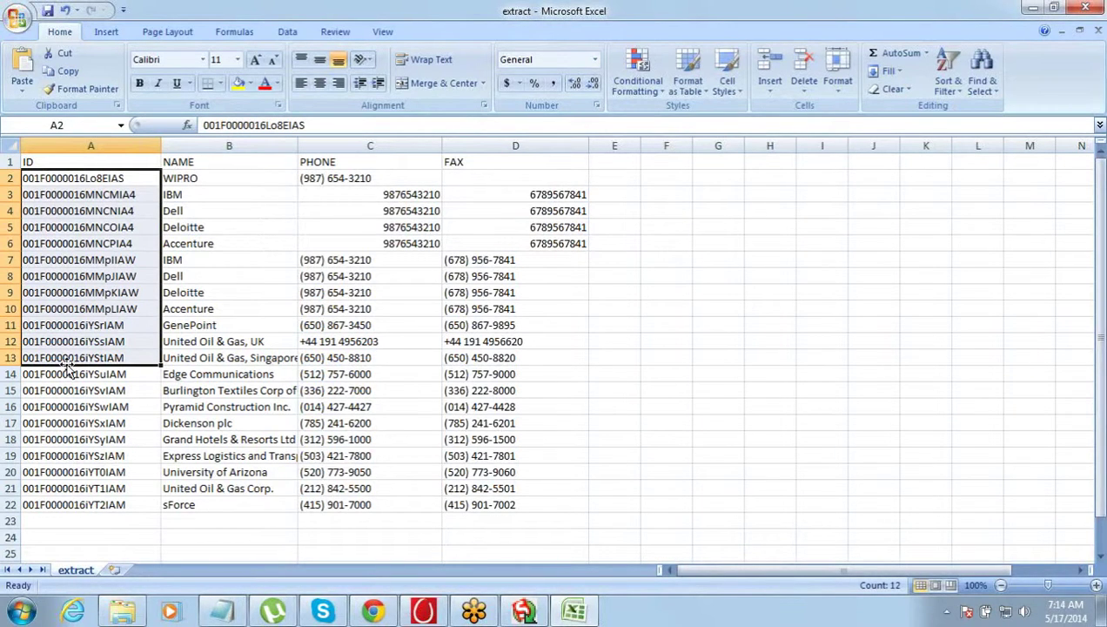
left_click_drag(67, 508, 71, 484)
left_click(74, 503)
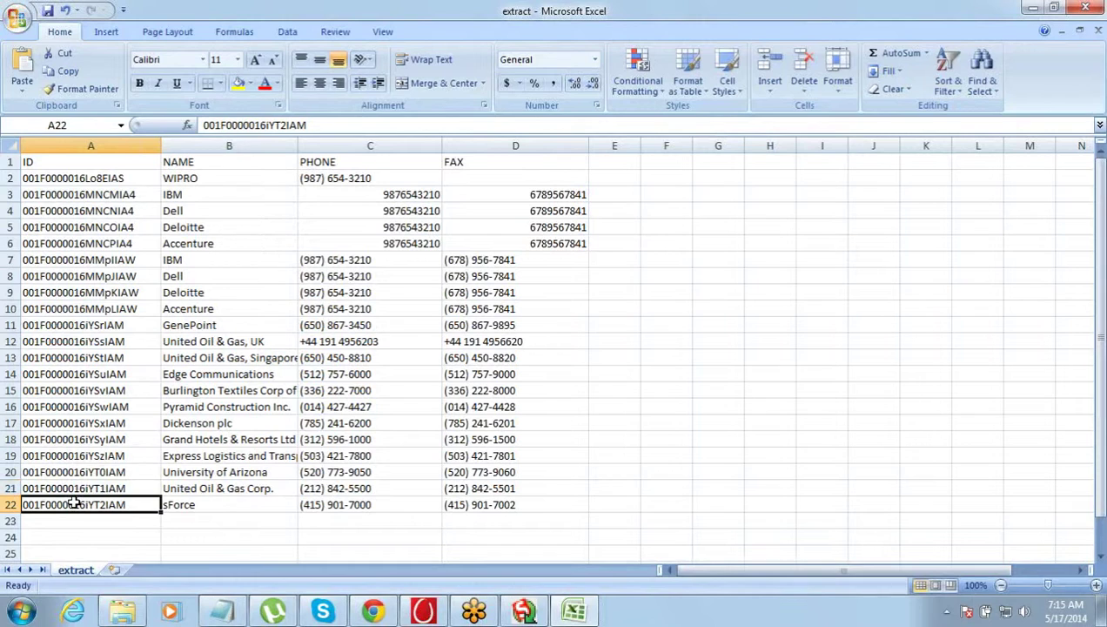
key("Right")
key("Left")
key("Right")
key("Right")
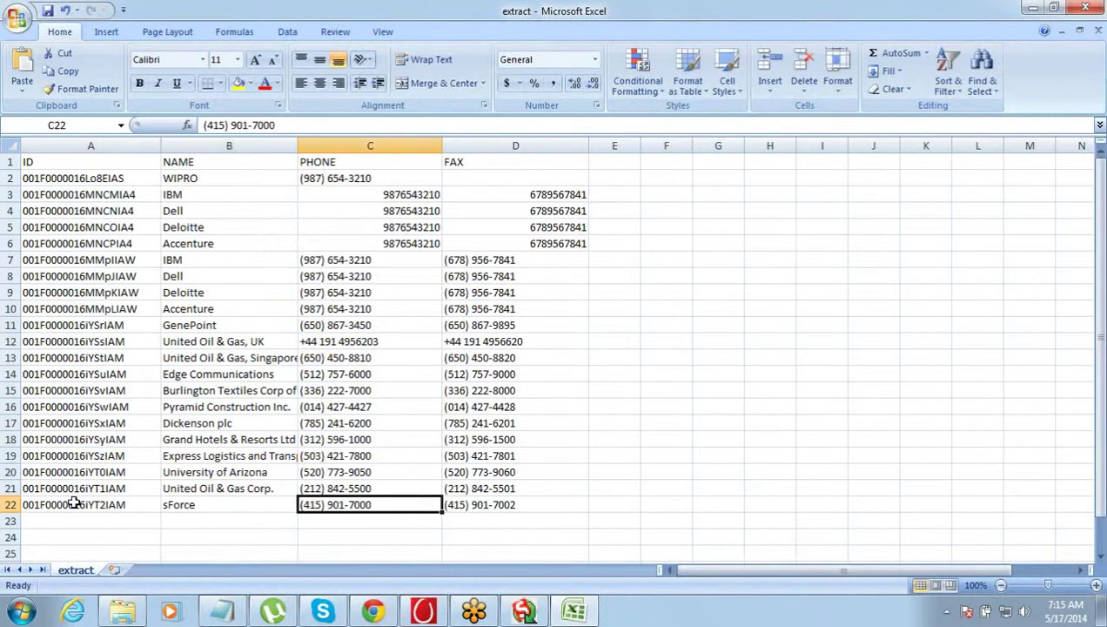
Step: Review the account names in column B between row 22 and the NAME header, including the repeated company entries
key("Left")
key("Up")
key("shift+Up")
key("shift+Up")
key("shift+Up")
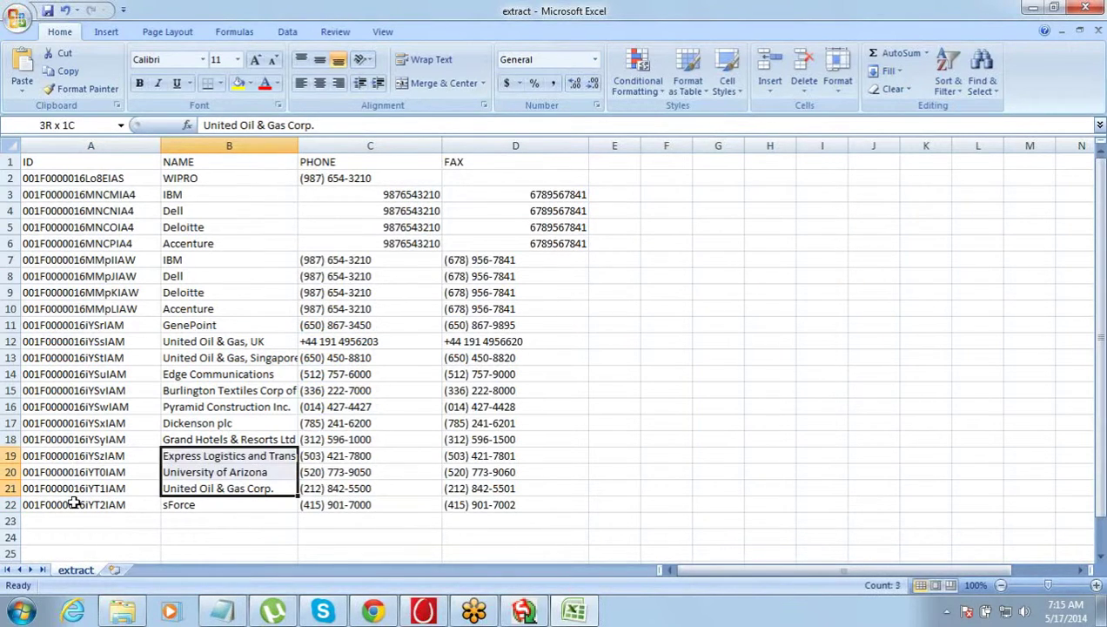
key("Up")
key("Up")
key("Up")
key("Up")
key("Up")
key("Up")
key("Up")
key("Up")
key("Up")
key("Up")
key("Up")
key("Up")
key("Up")
key("Up")
key("Up")
key("Up")
key("Up")
key("Up")
key("Up")
key("Down")
key("Down")
key("Down")
key("Down")
key("Down")
key("Down")
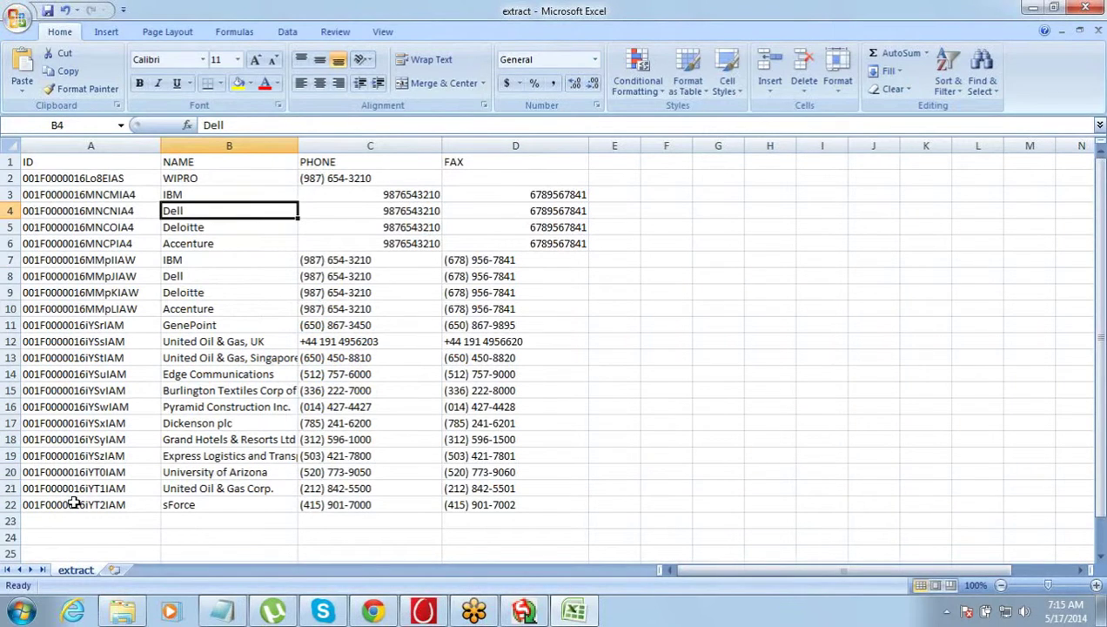
key("Up")
key("Up")
key("Up")
key("Up")
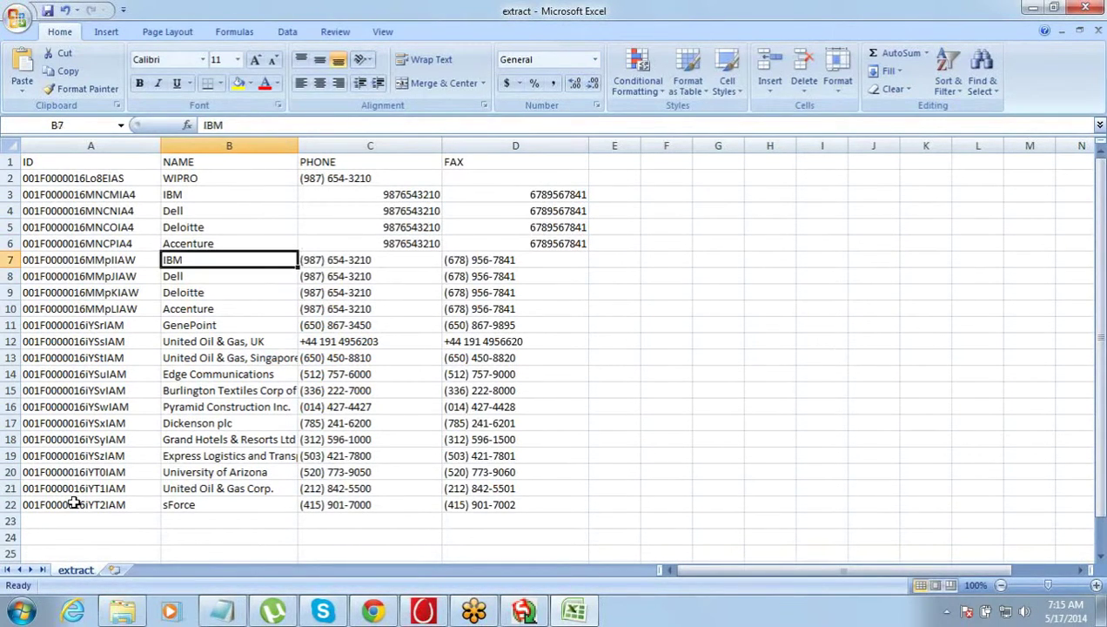
key("Down")
key("Down")
key("Down")
key("Down")
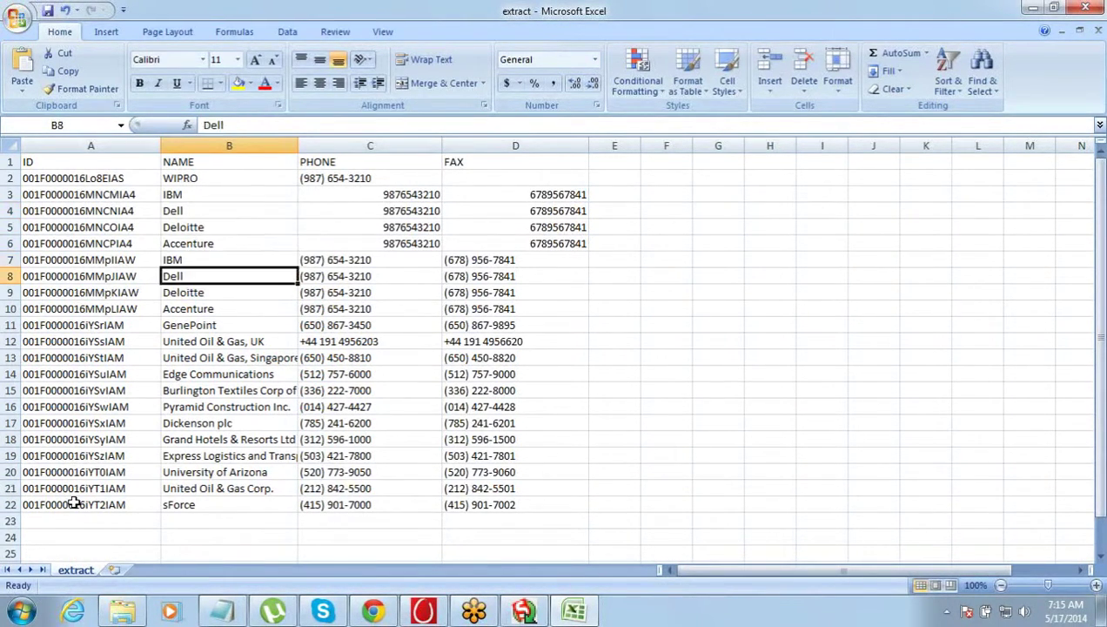
key("Up")
key("Up")
key("Up")
key("Up")
key("Up")
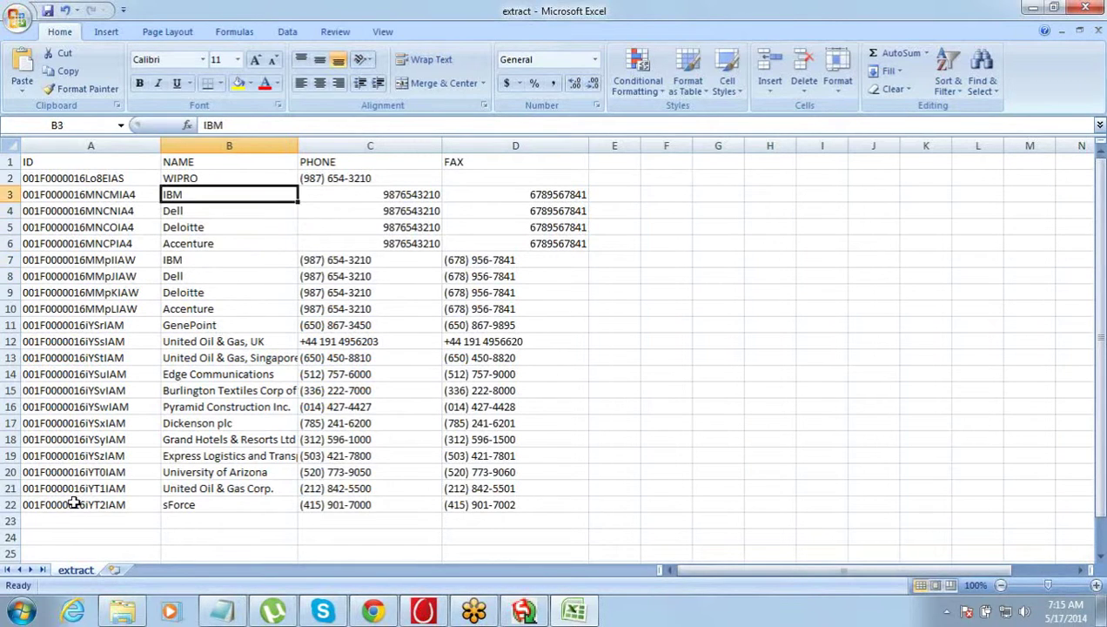
key("Up")
key("Up")
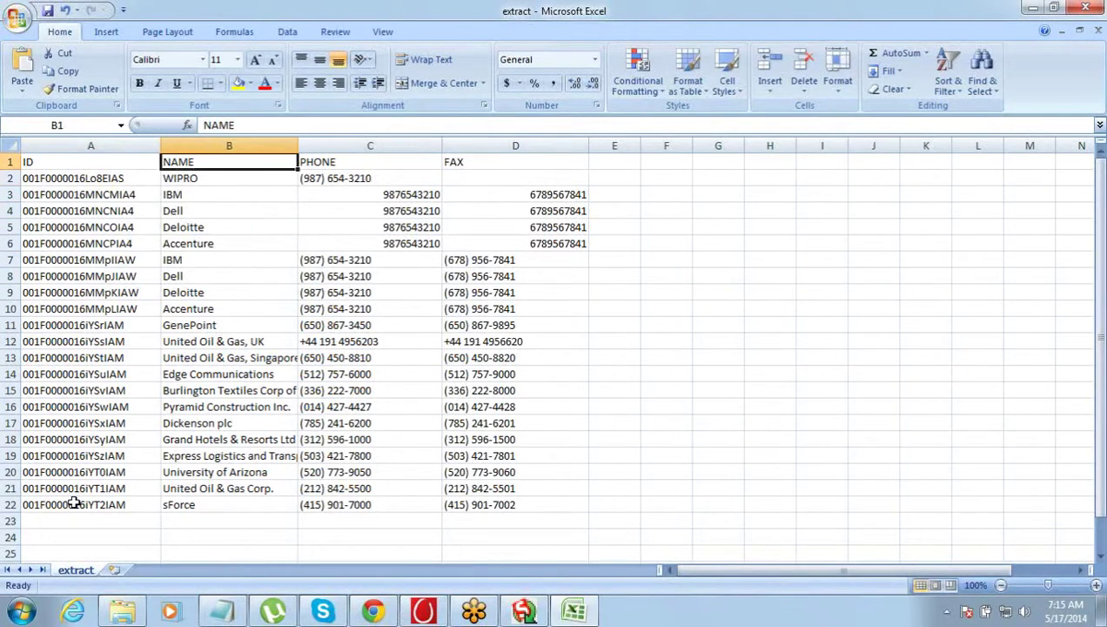
Step: Compare the IDs of the two IBM records in rows 3 and 7
key("ctrl+shift+Down")
key("Down")
key("Down")
key("Left")
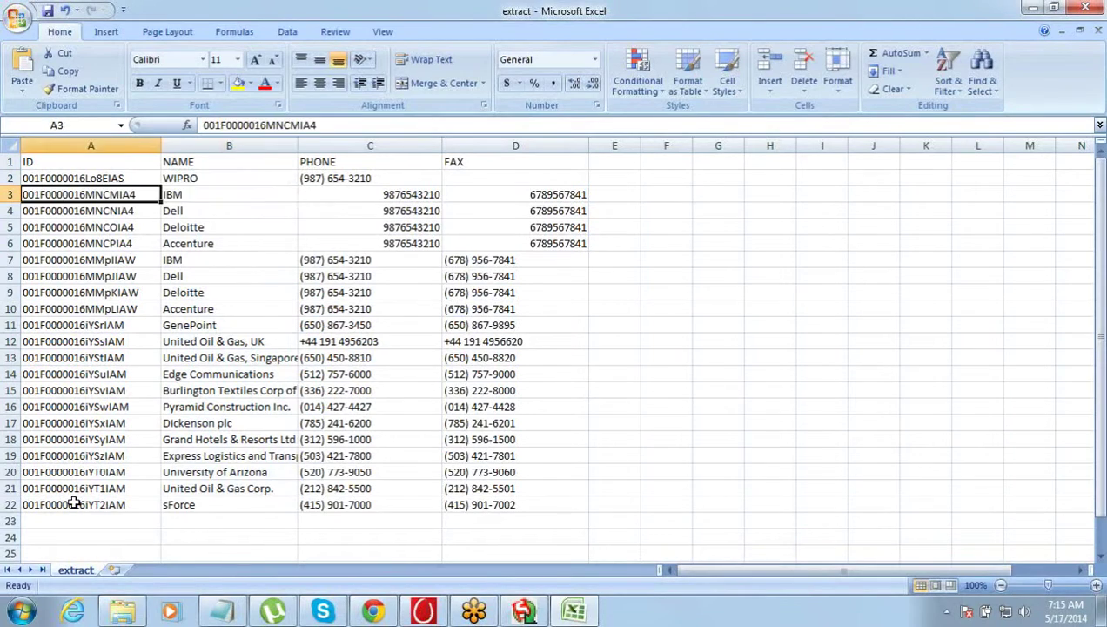
key("Right")
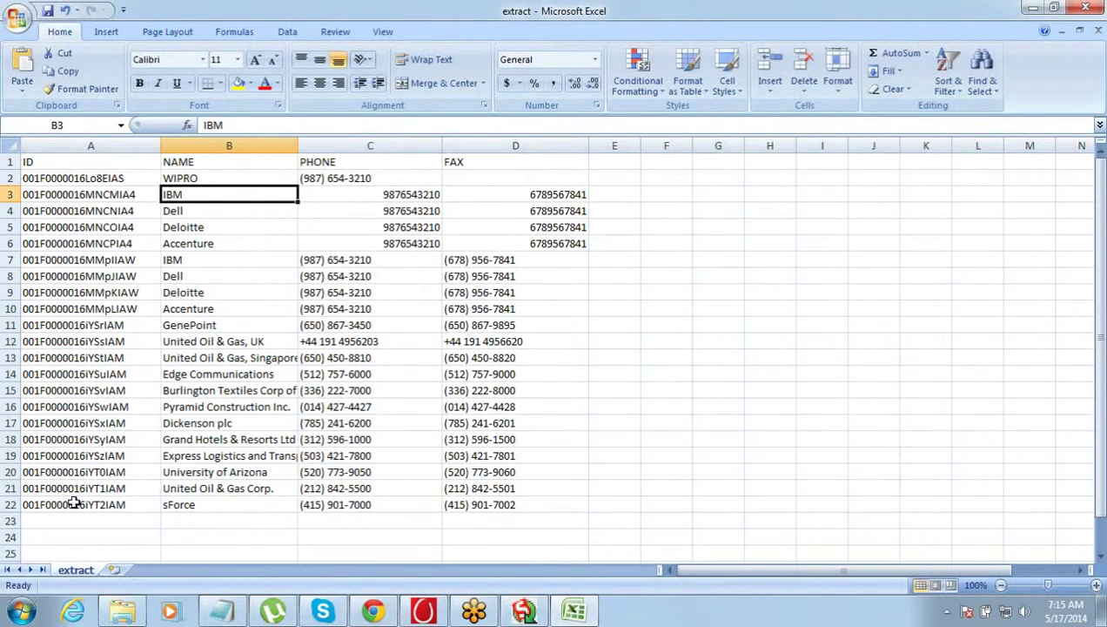
key("Left")
key("Right")
key("Left")
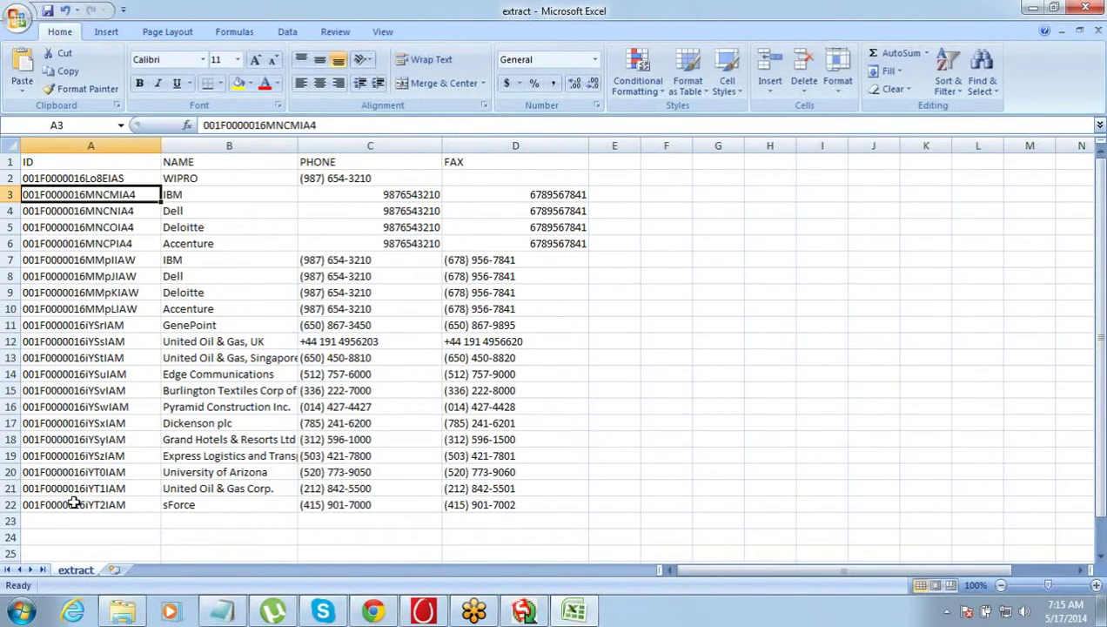
key("Right")
key("Left")
key("Right")
key("Down")
key("Down")
key("Down")
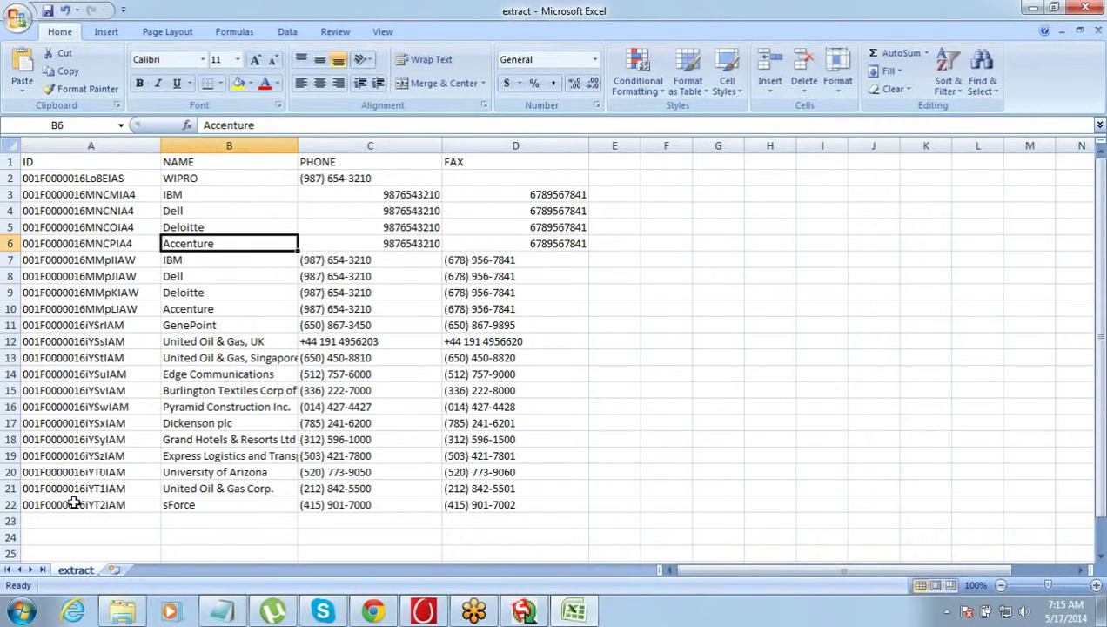
key("Down")
key("Left")
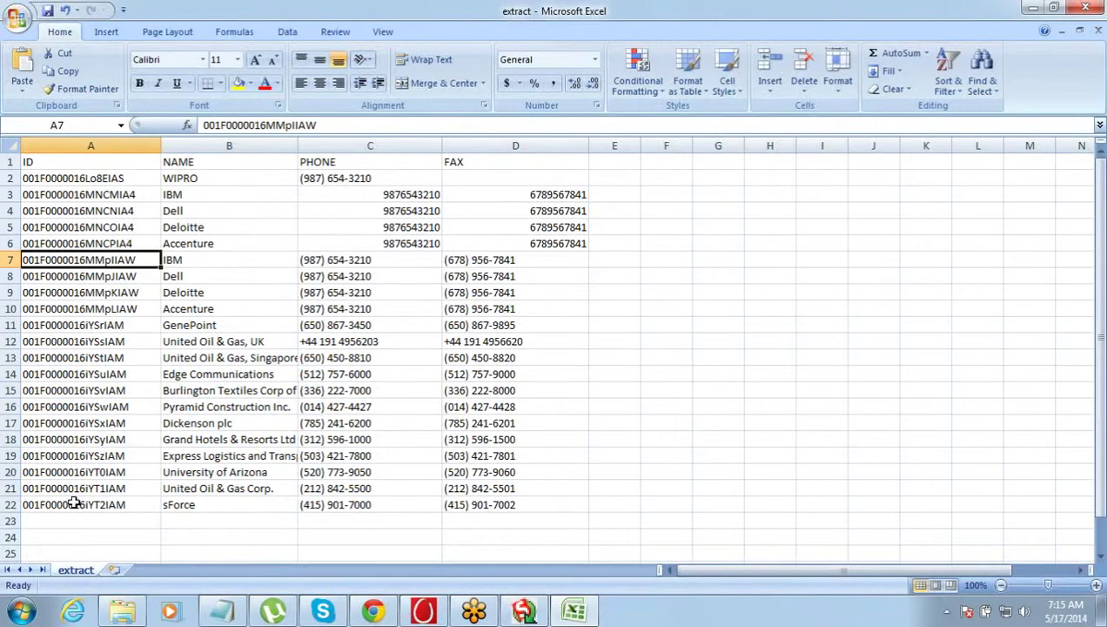
Step: Check the extent of the ID column and look across the WIPRO record from ID to FAX
key("ctrl+Up")
key("ctrl+Down")
key("ctrl+Up")
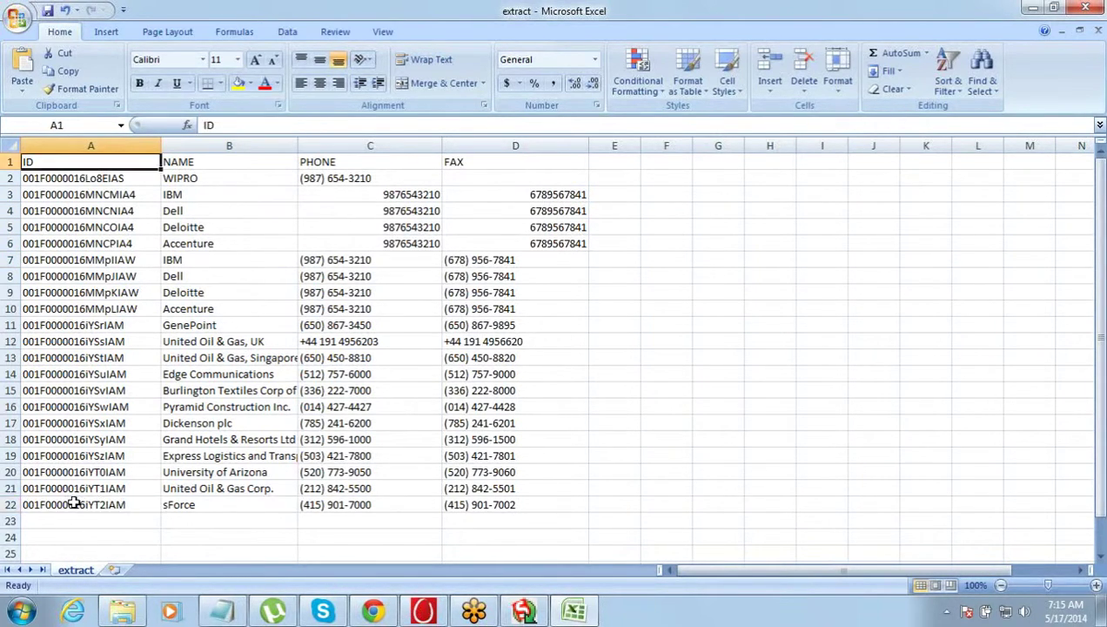
key("Down")
key("Right")
key("Right")
key("Right")
key("Right")
key("Left")
key("Left")
key("Left")
key("Left")
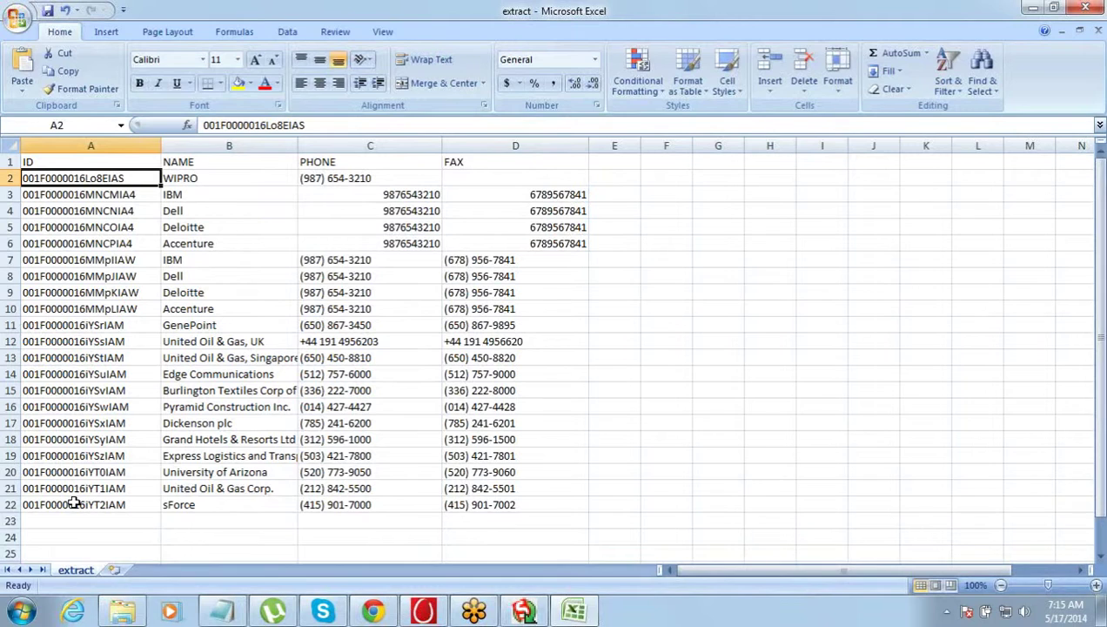
Step: Enter a ten-digit sample fax number in the WIPRO record's FAX cell D2 and fill it down to D22
key("Right")
key("Right")
key("Right")
key("Right")
key("Left")
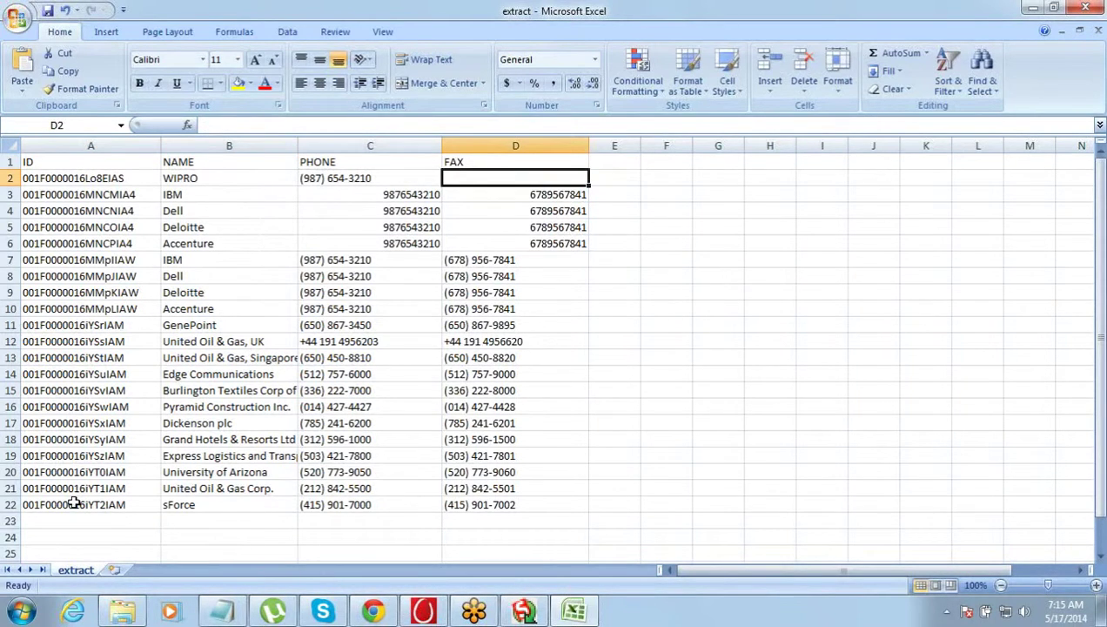
type("1234")
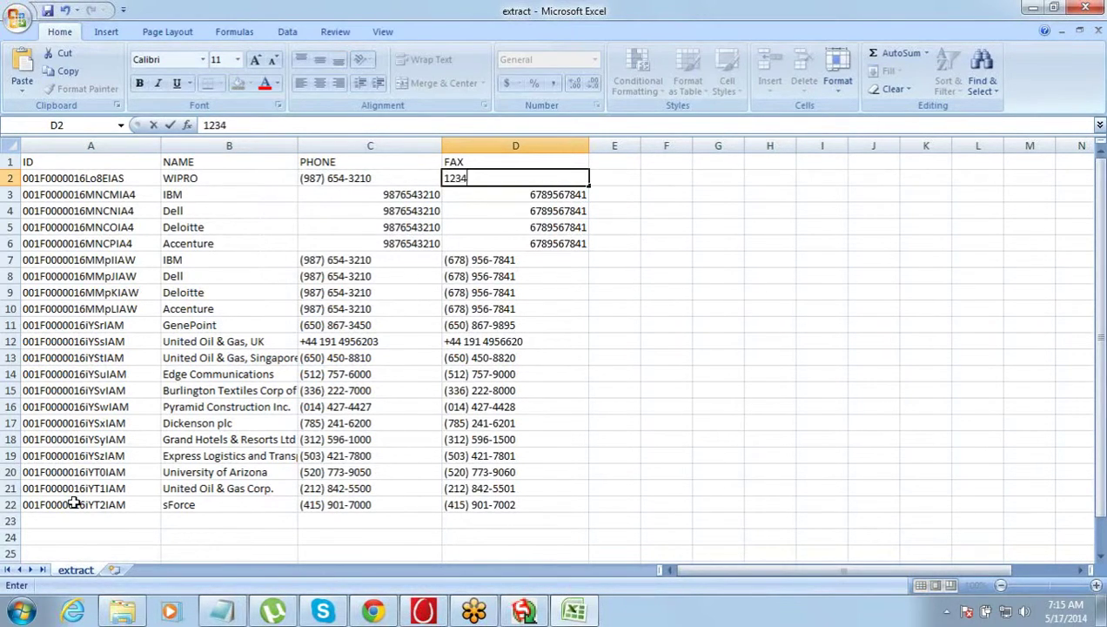
type("567890")
key("Right")
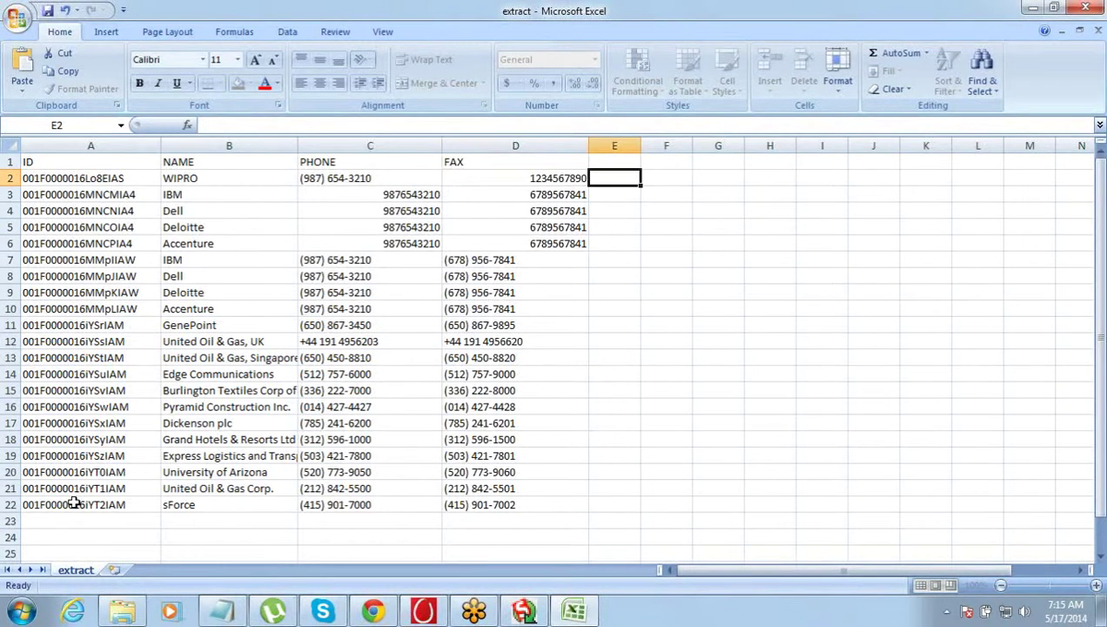
key("Left")
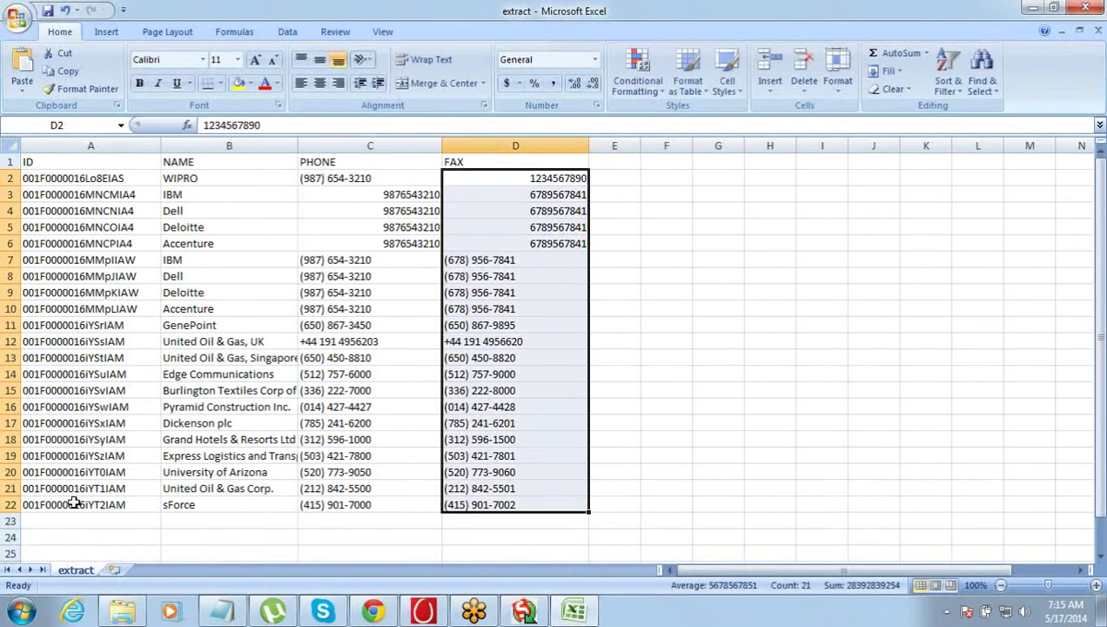
key("ctrl+d")
key("shift+BackSpace")
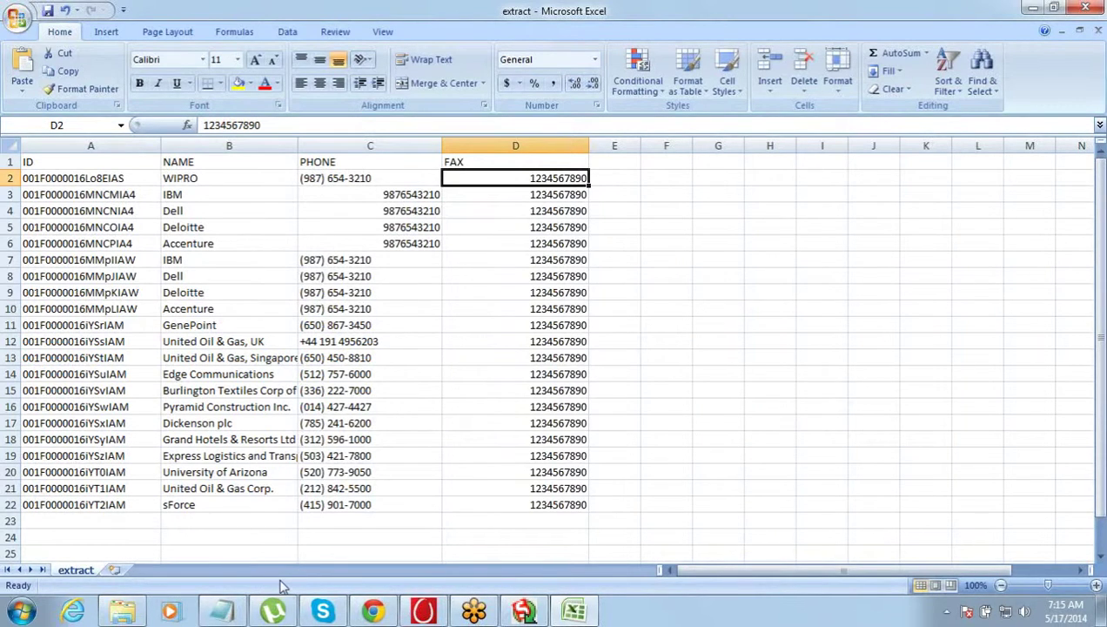
Step: Save the extract file, keeping the CSV format, and close the workbook
key("ctrl+s")
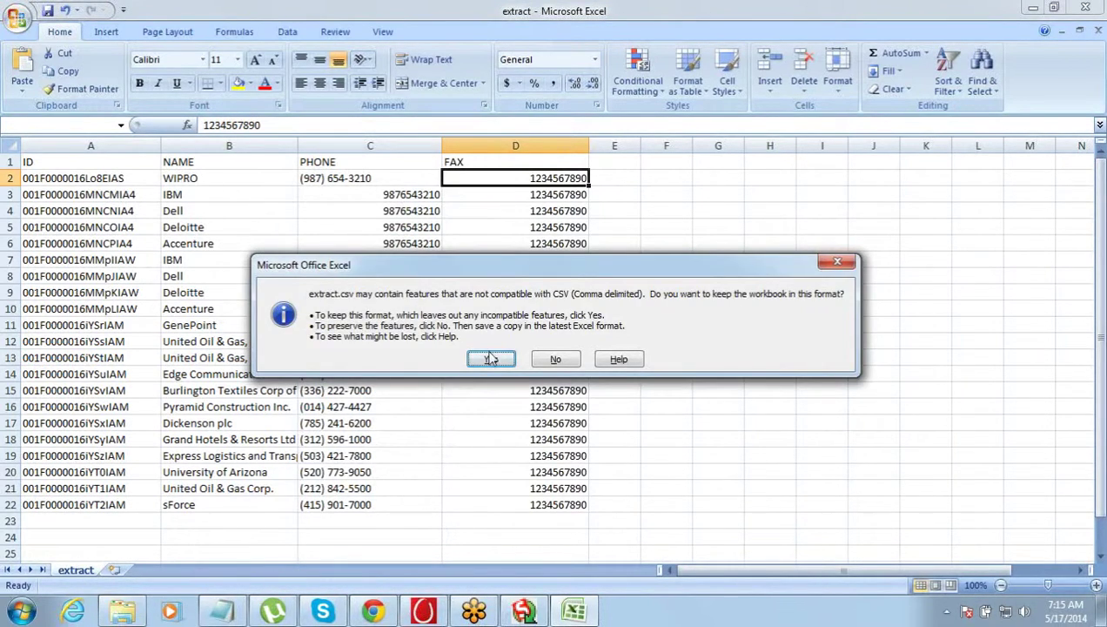
left_click(490, 359)
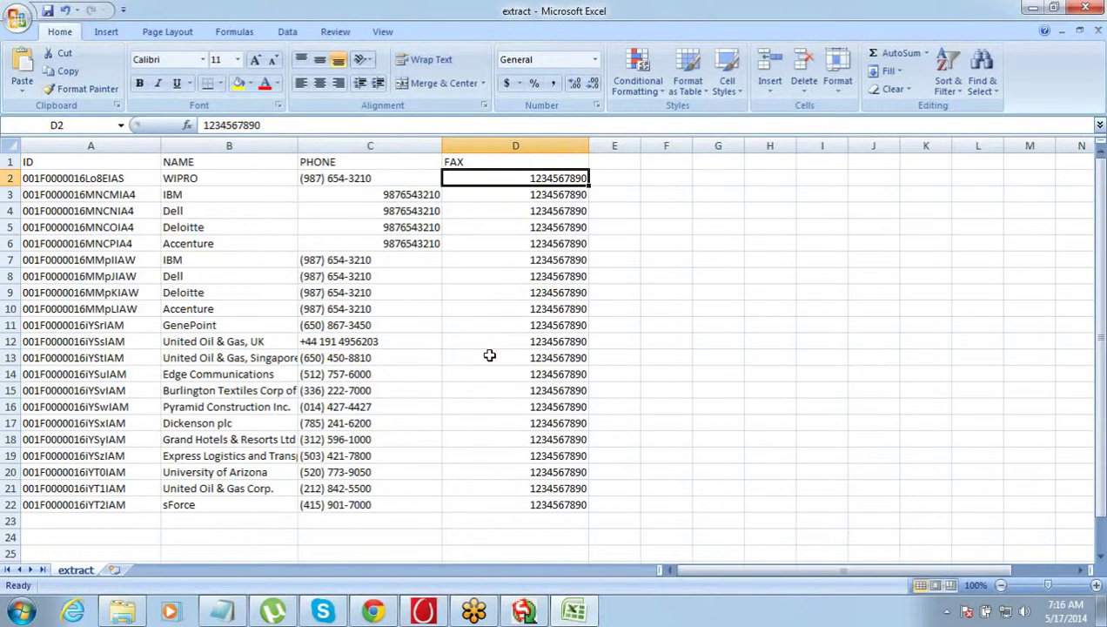
key("ctrl+s")
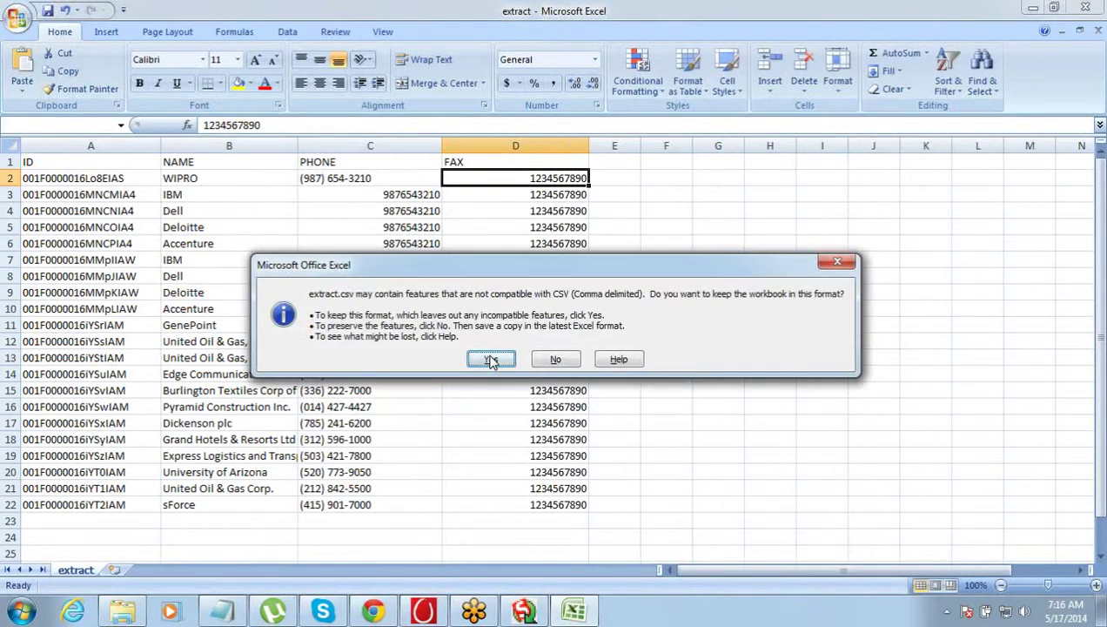
left_click(491, 357)
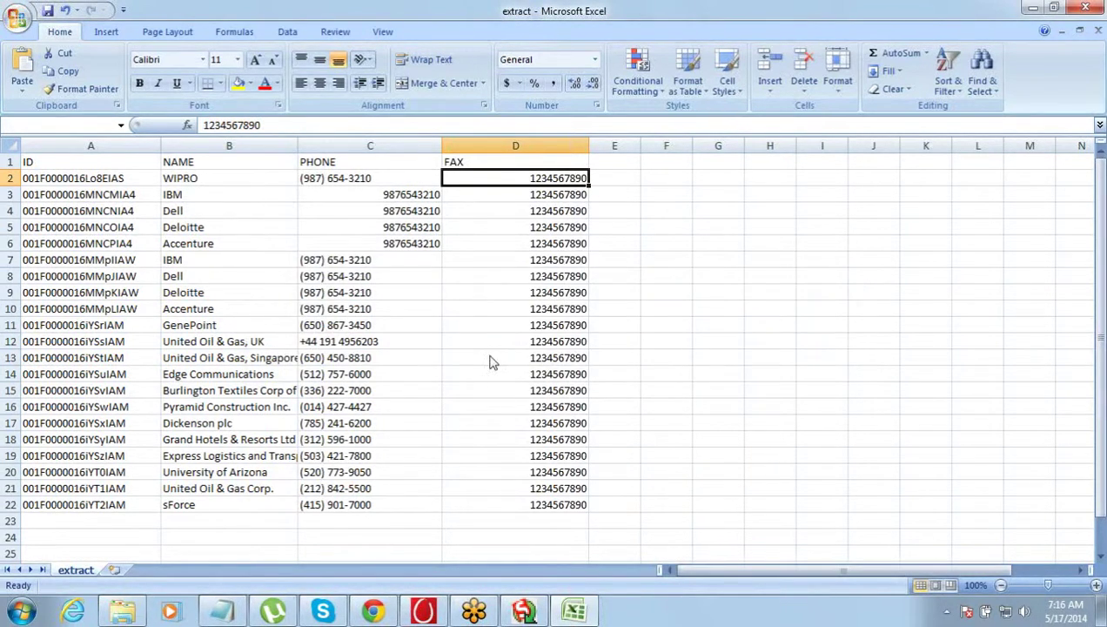
key("alt+F4")
left_click(493, 345)
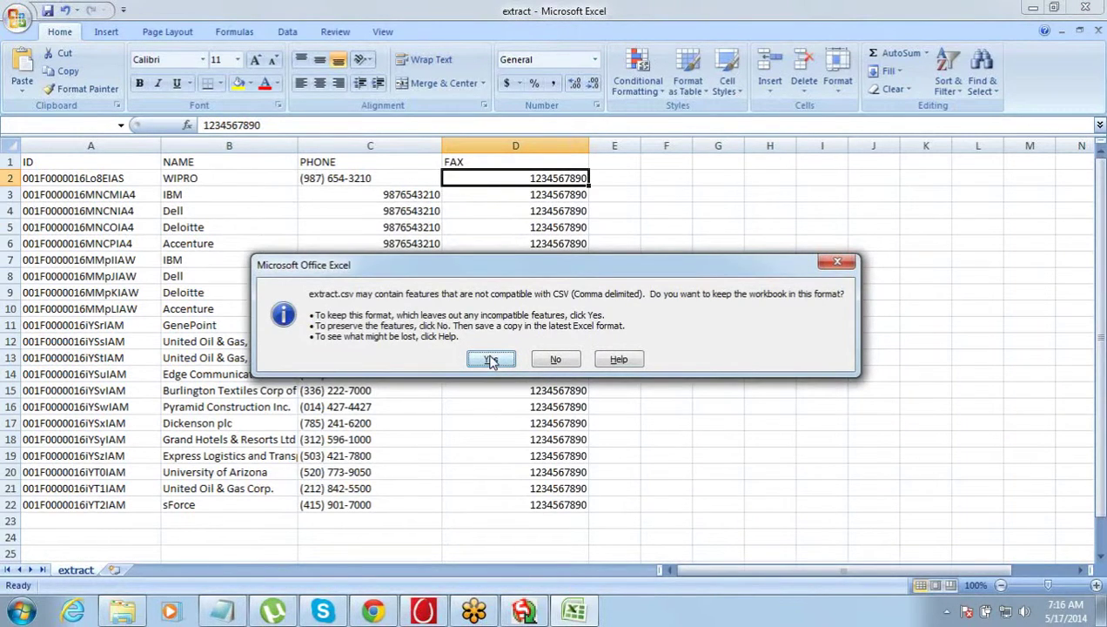
left_click(491, 359)
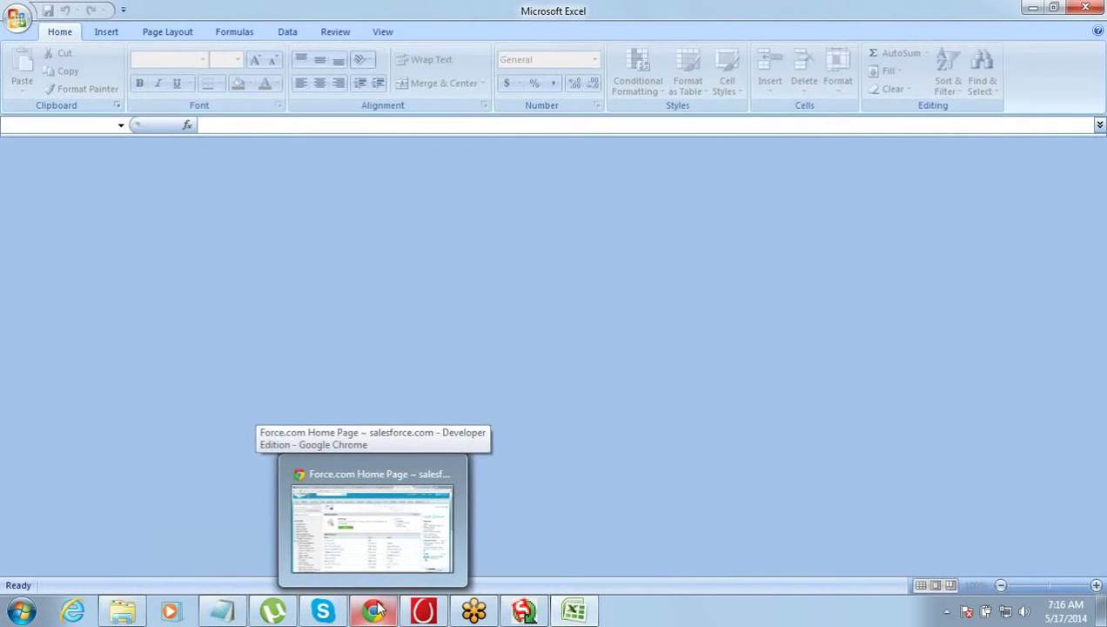
Step: Switch to Data Loader, dismiss the finished export, and start an Update operation on the Account object
left_click(523, 609)
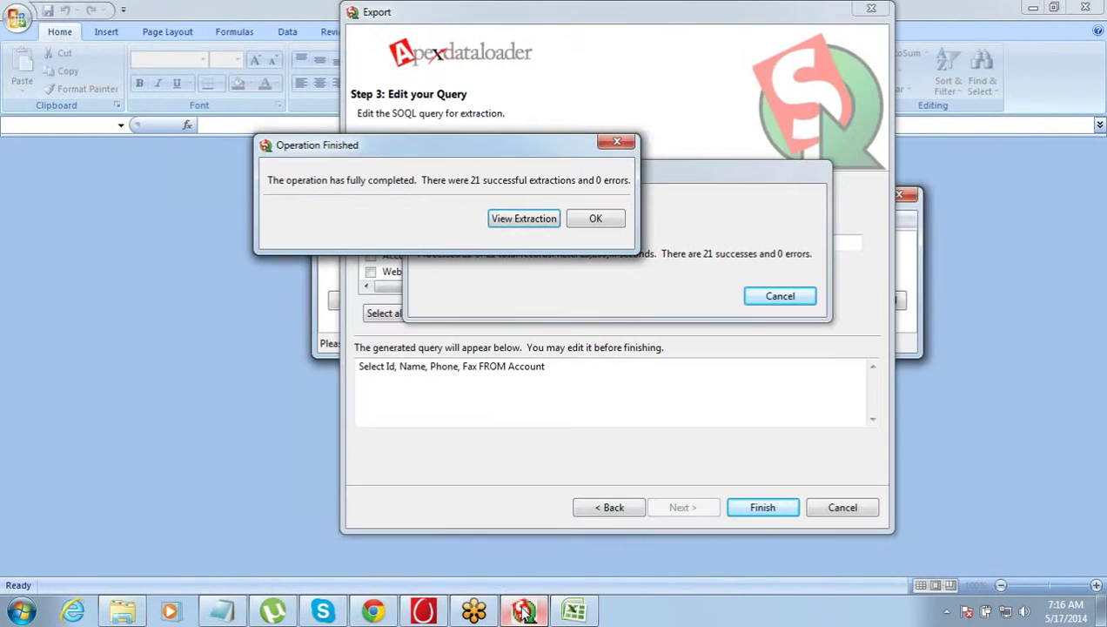
left_click(581, 220)
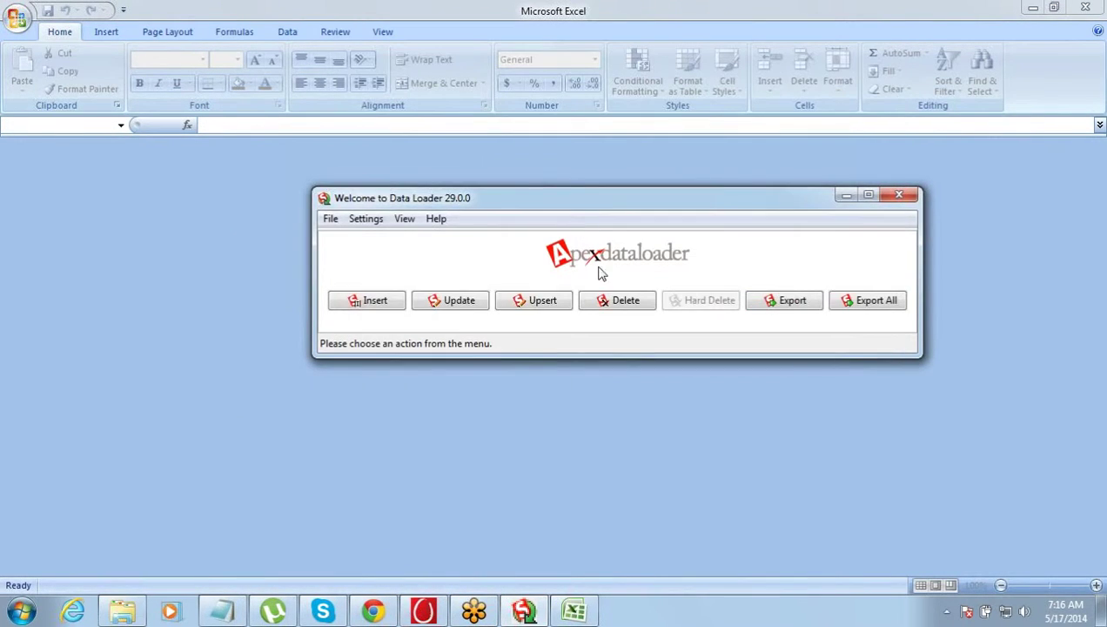
left_click(462, 306)
left_click(491, 231)
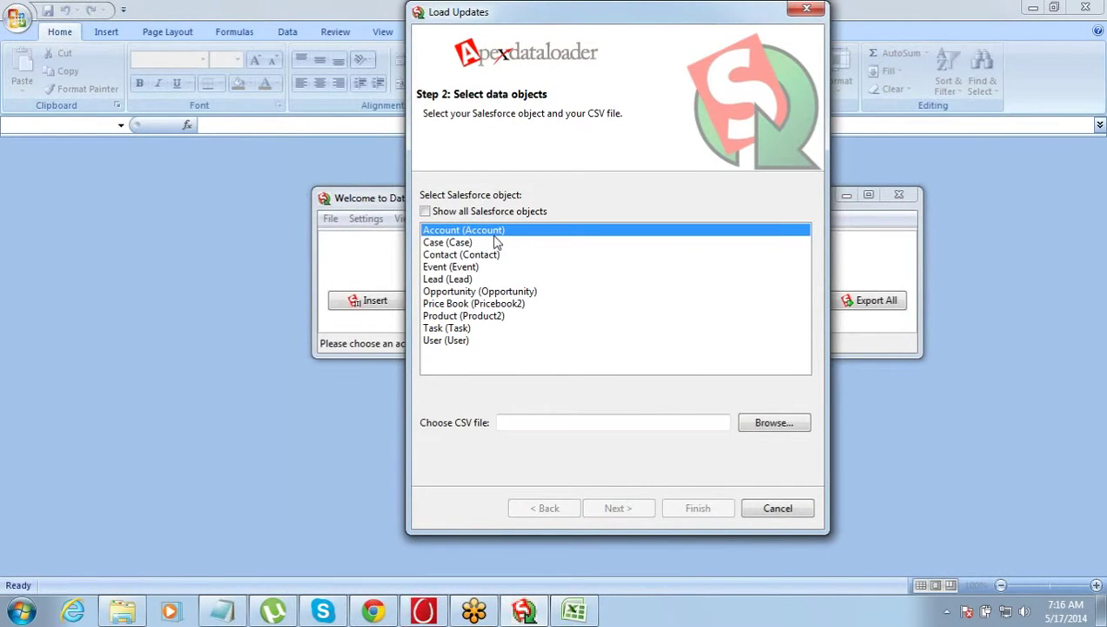
Step: Choose extract.csv on the Desktop as the update's CSV file and proceed to the field mapping
left_click(760, 425)
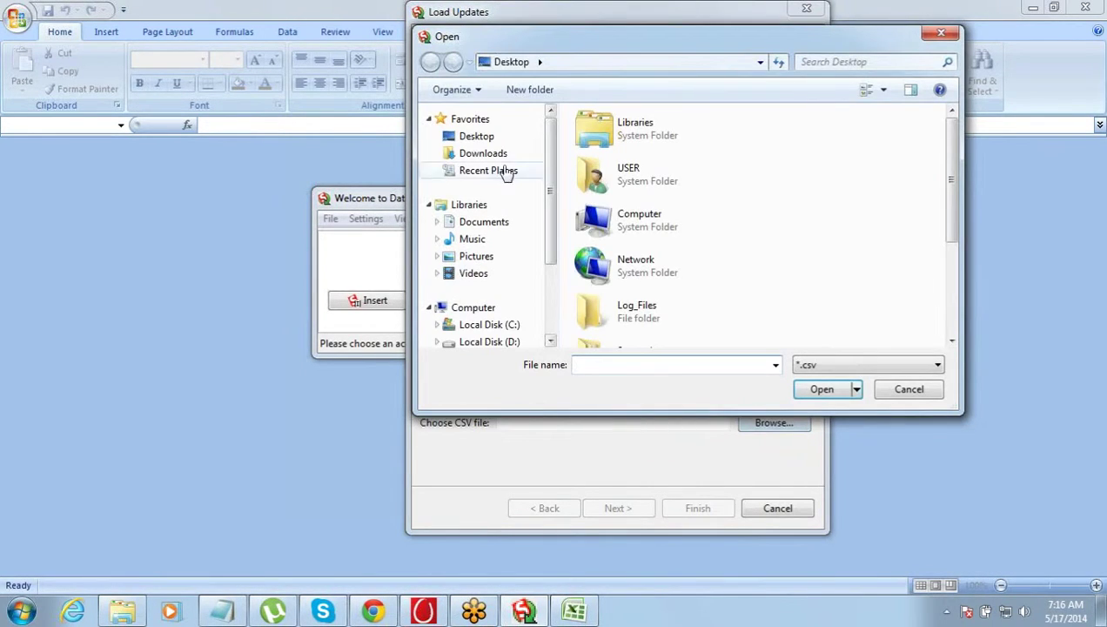
left_click(609, 148)
key("e")
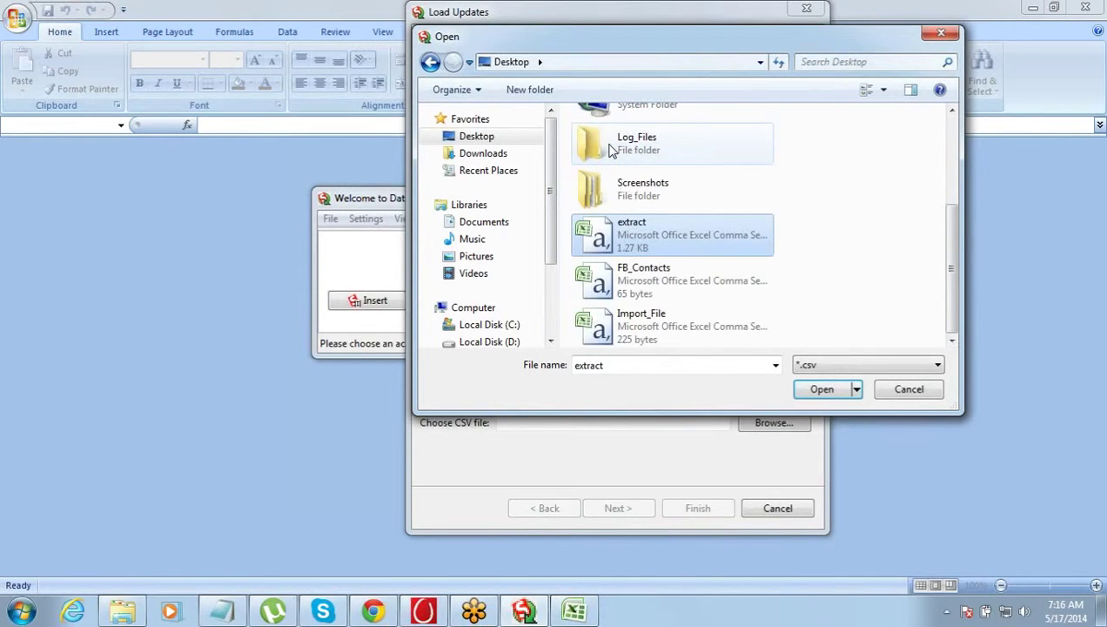
key("Return")
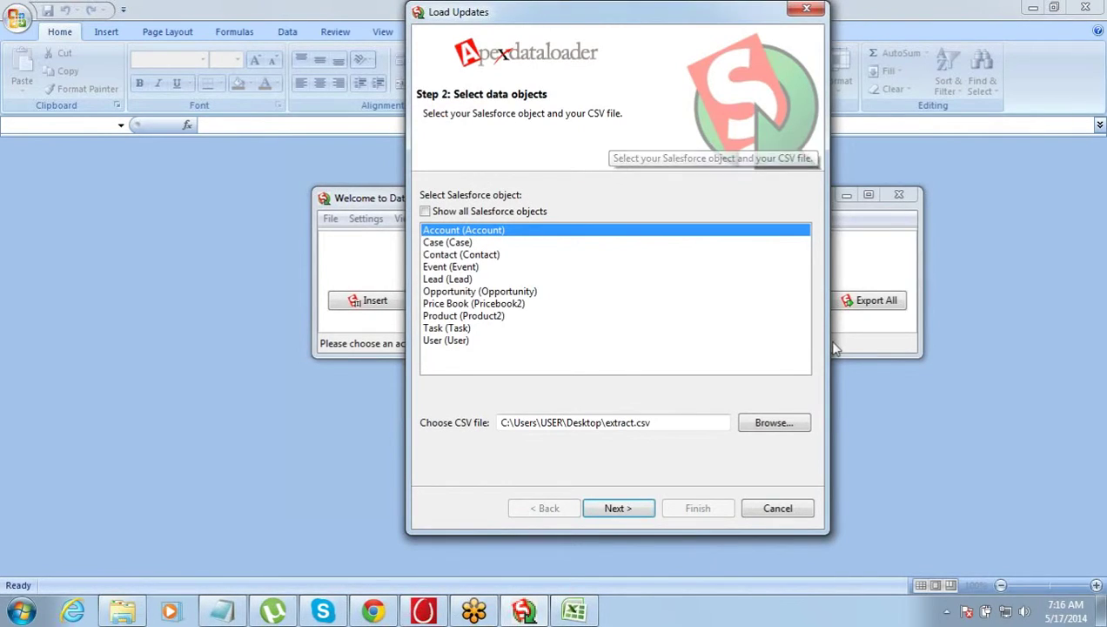
left_click(609, 508)
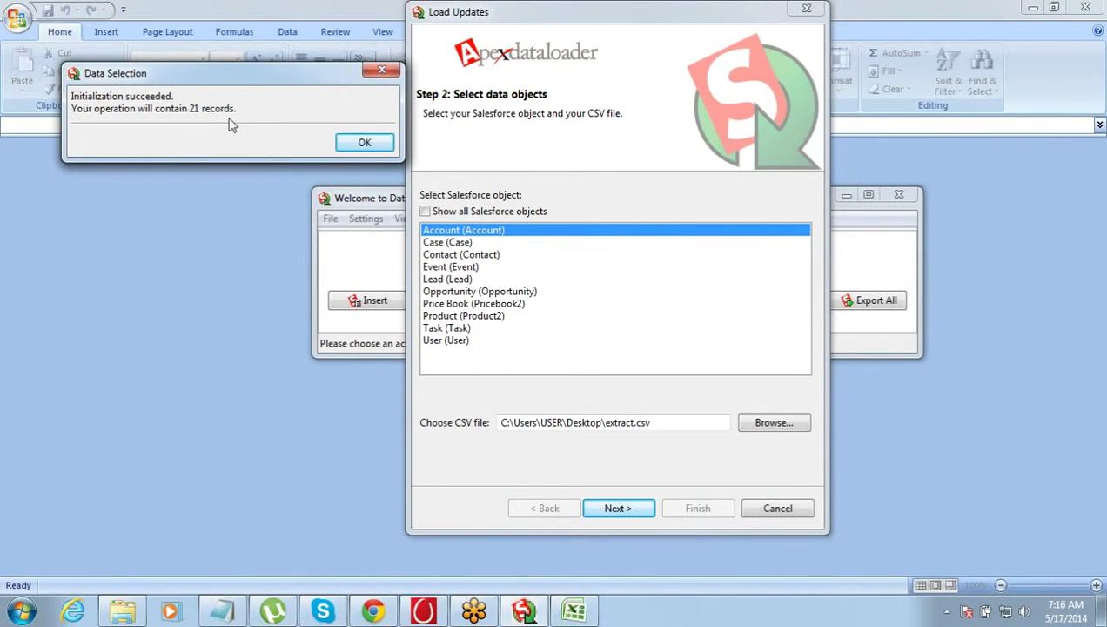
left_click(343, 143)
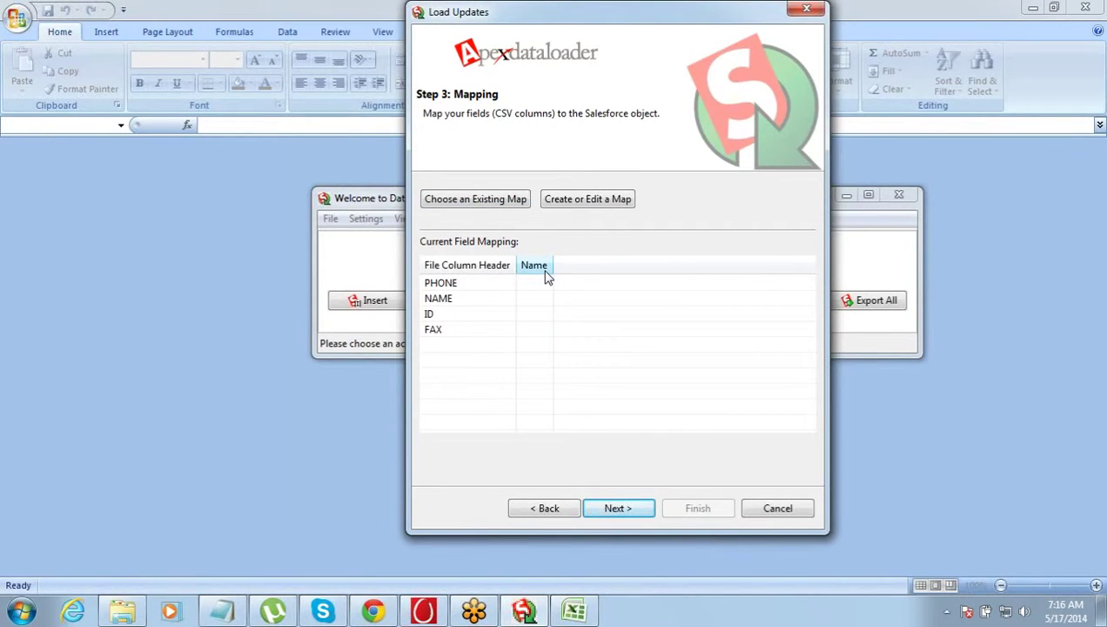
Step: Create a field map by auto-matching the FAX, ID, NAME and PHONE columns to the Account fields, and proceed to the final stage
left_click(579, 198)
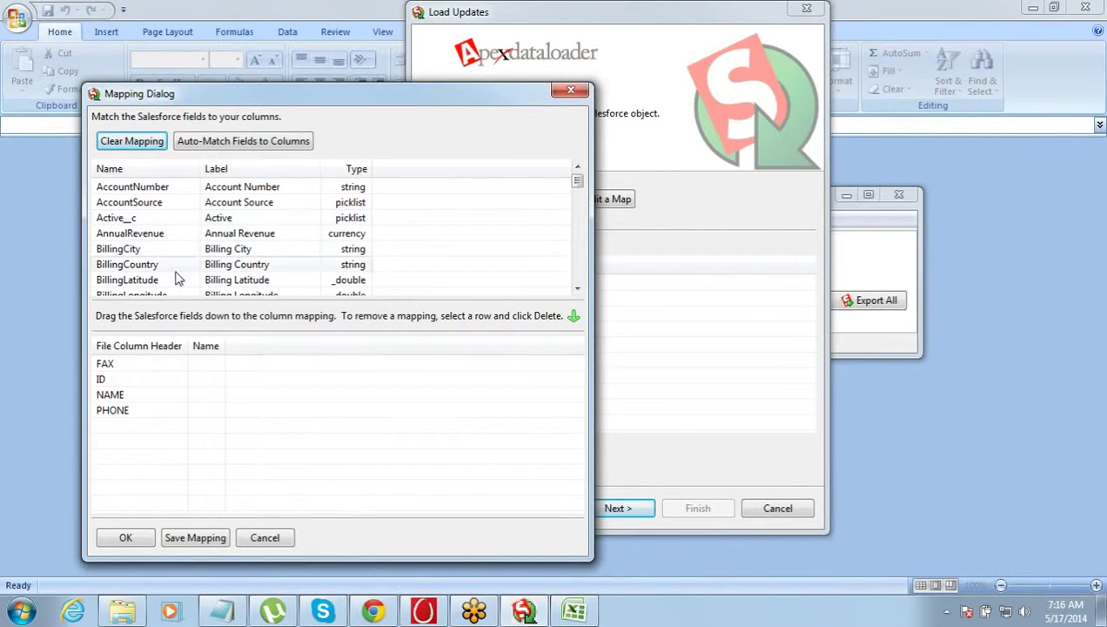
left_click_drag(274, 98, 558, 55)
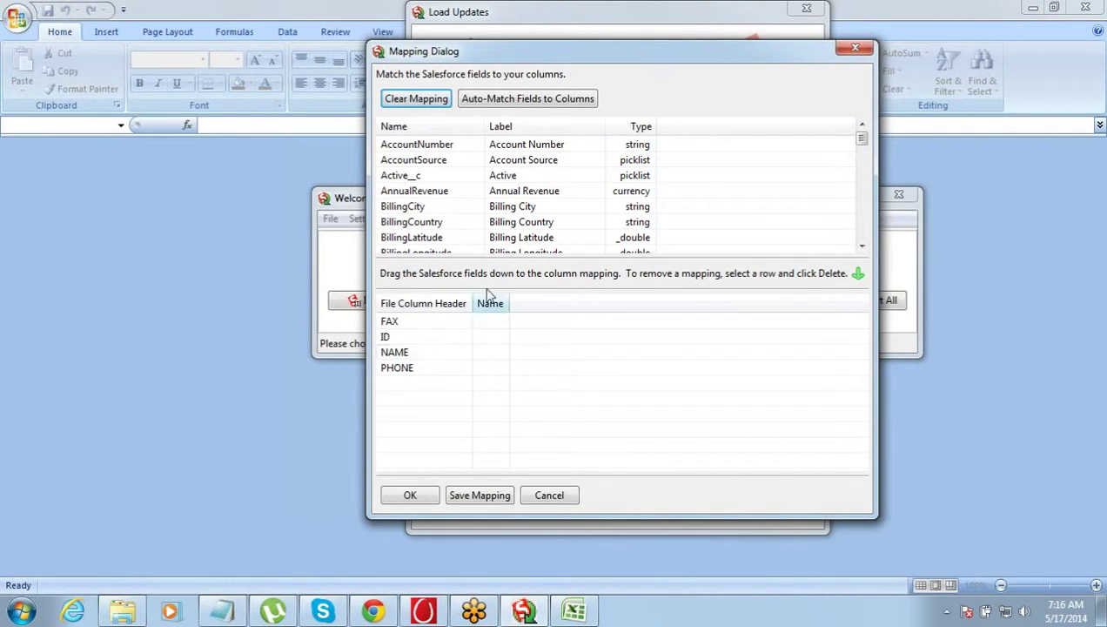
left_click(520, 193)
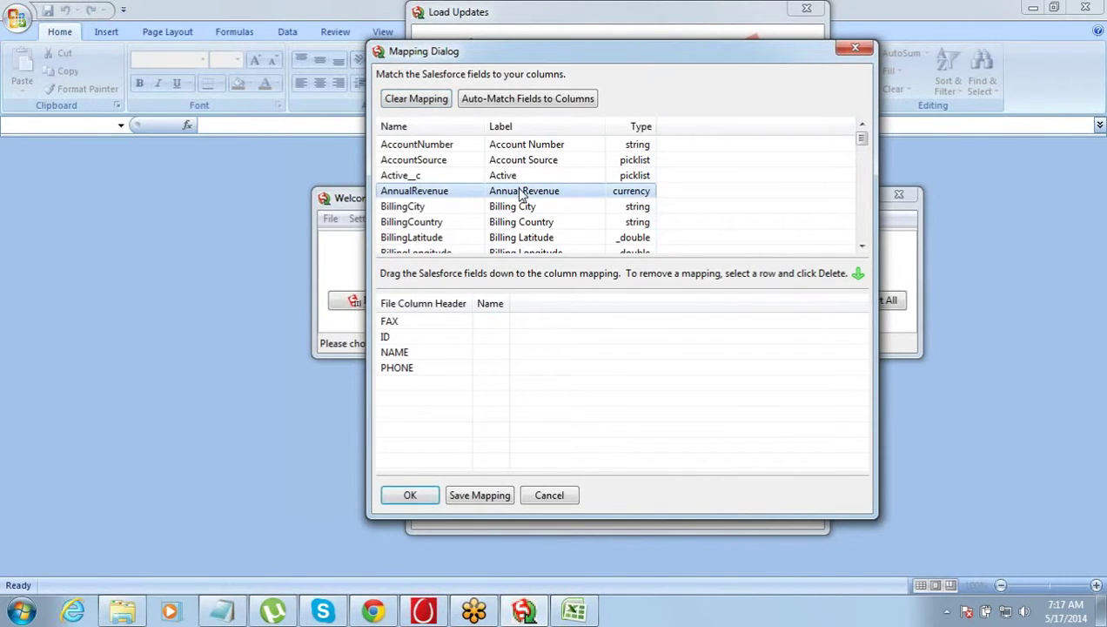
key("f")
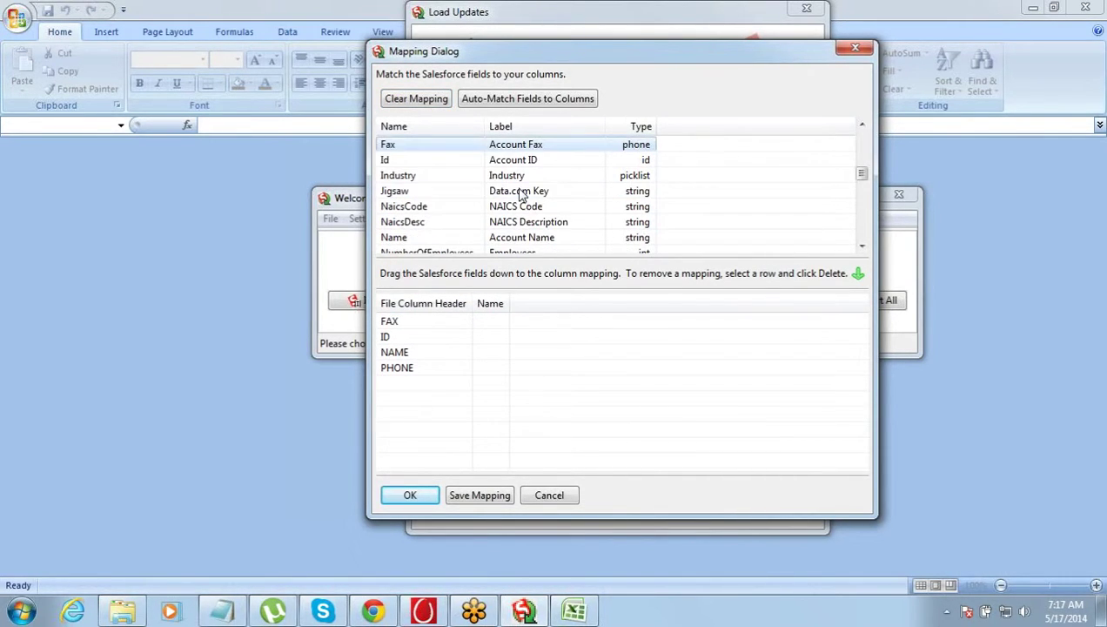
left_click(525, 101)
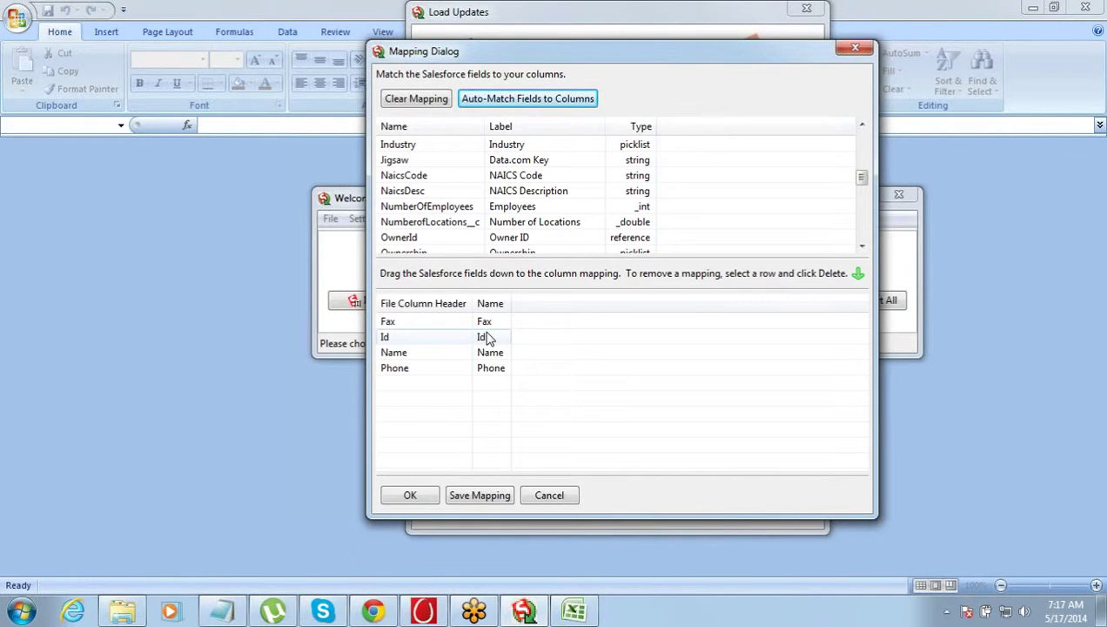
left_click(410, 495)
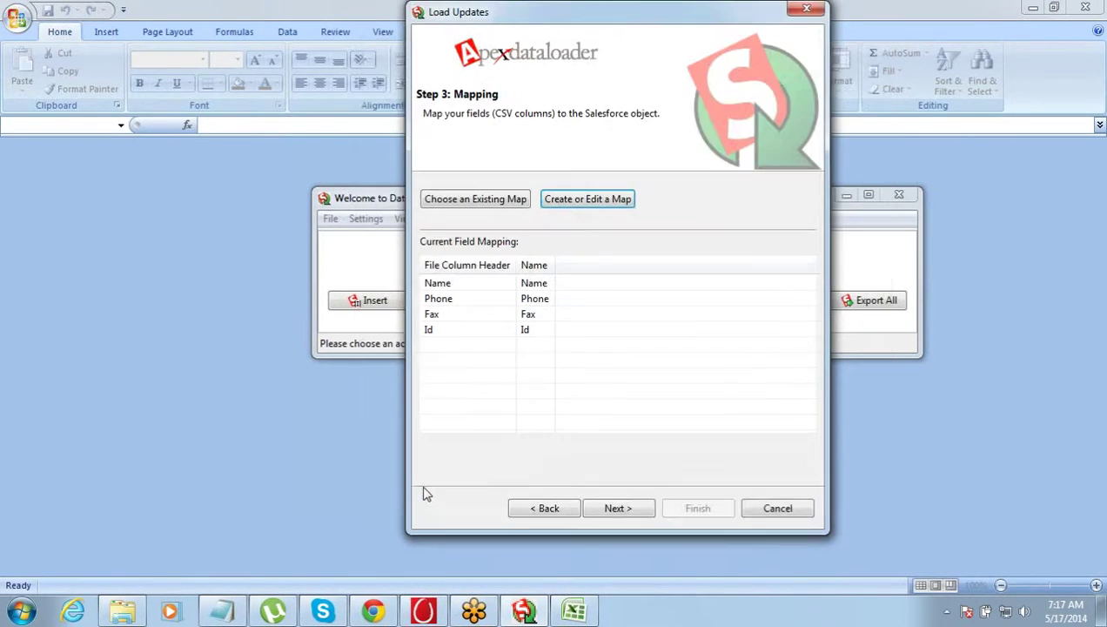
left_click(618, 509)
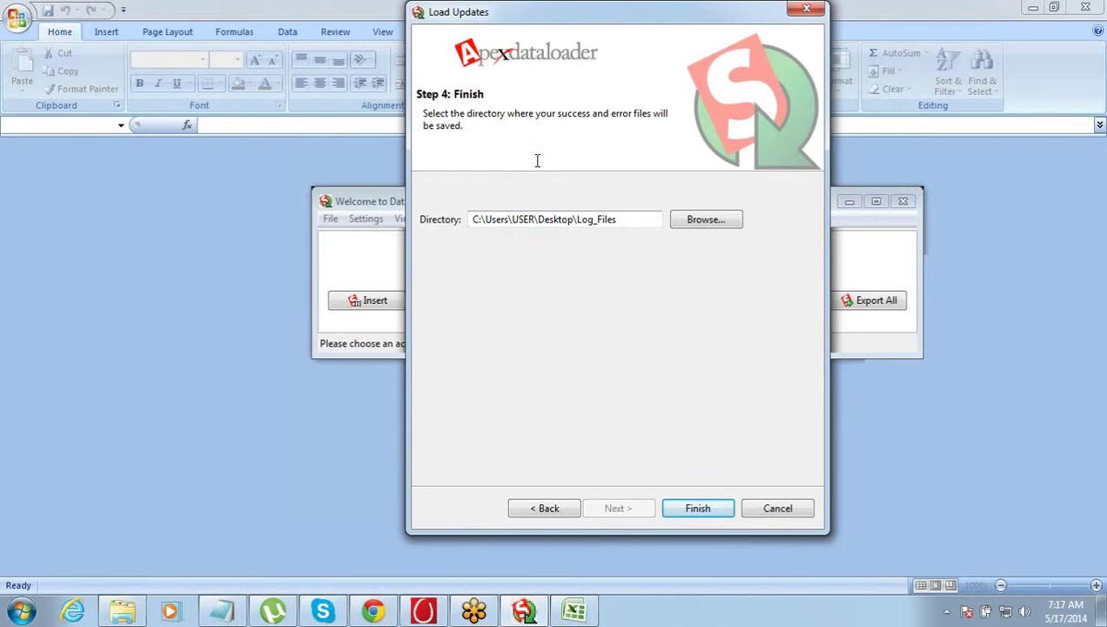
Step: Review the Log_Files directory set for the success and error files, and cancel the update wizard
left_click_drag(484, 112, 522, 123)
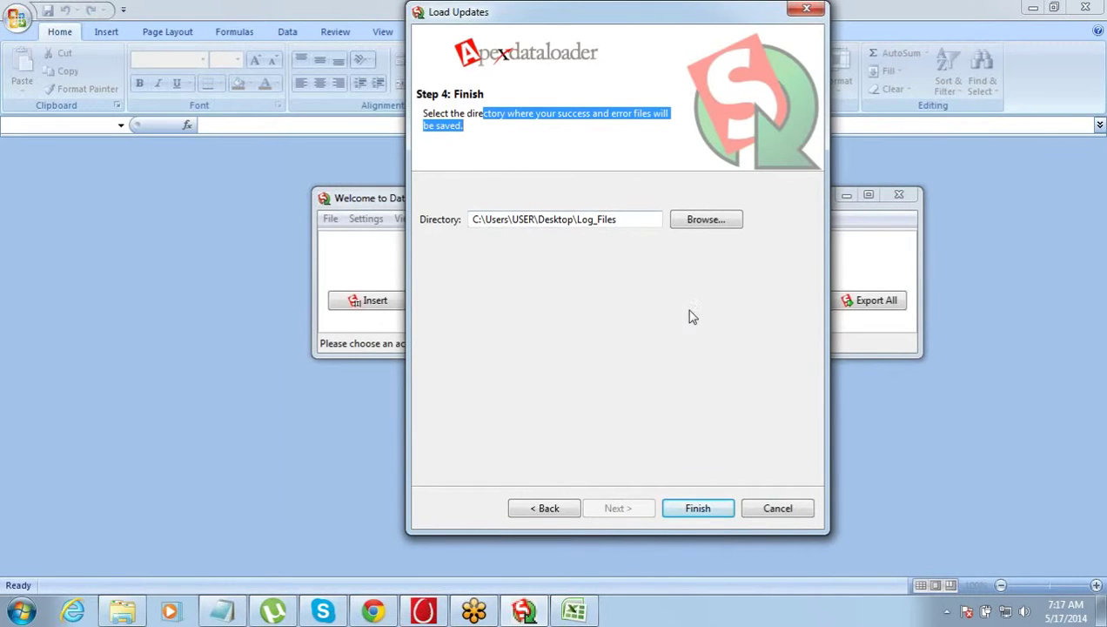
left_click(1100, 114)
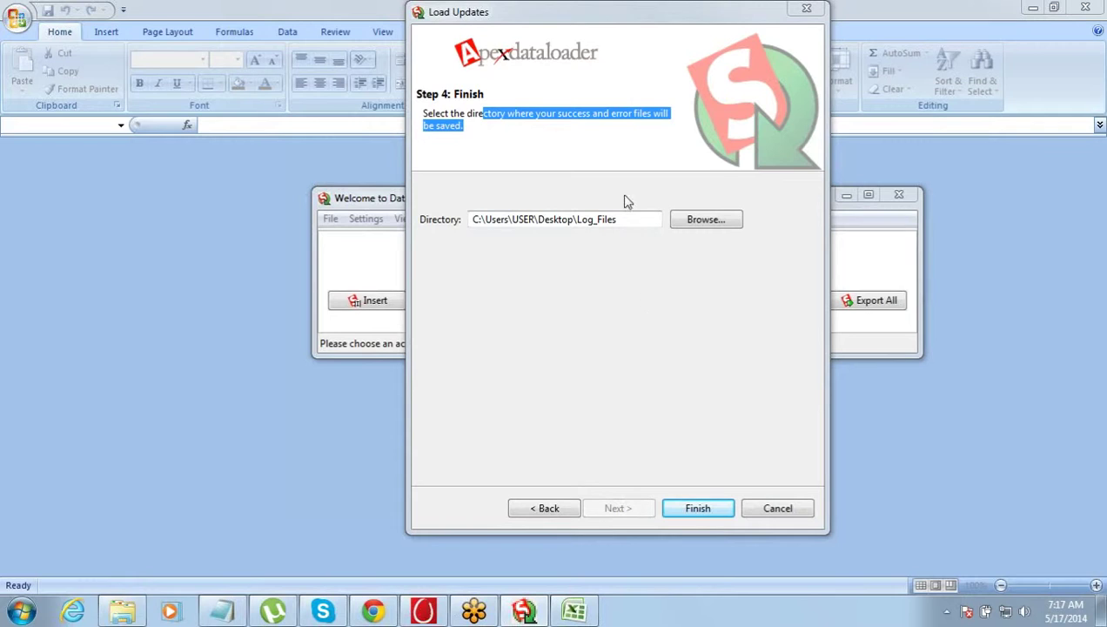
left_click(632, 222)
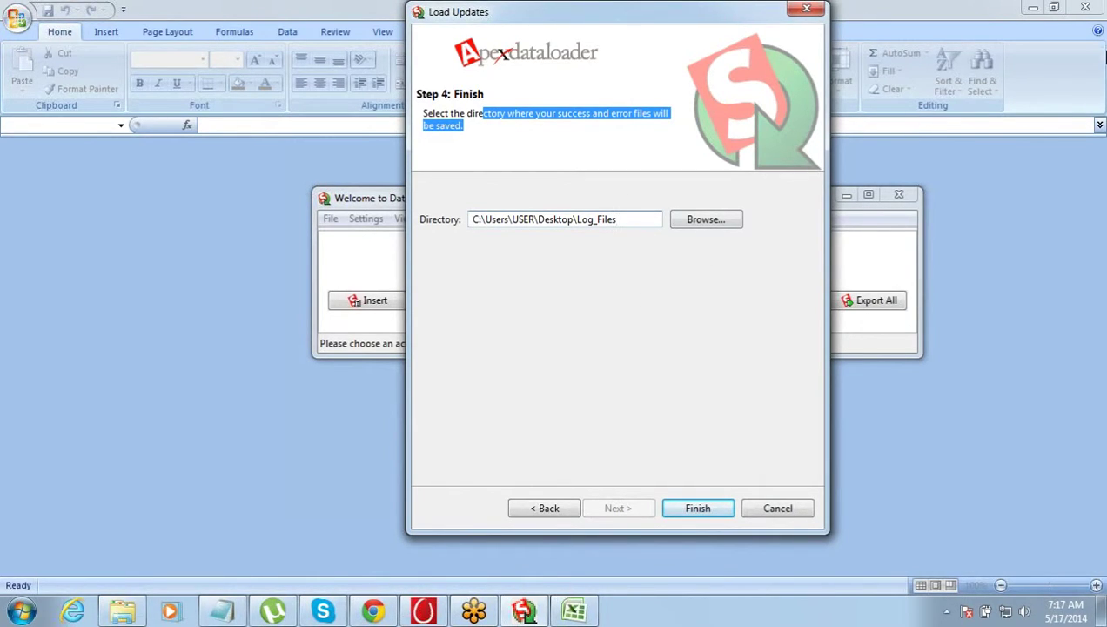
left_click(1095, 90)
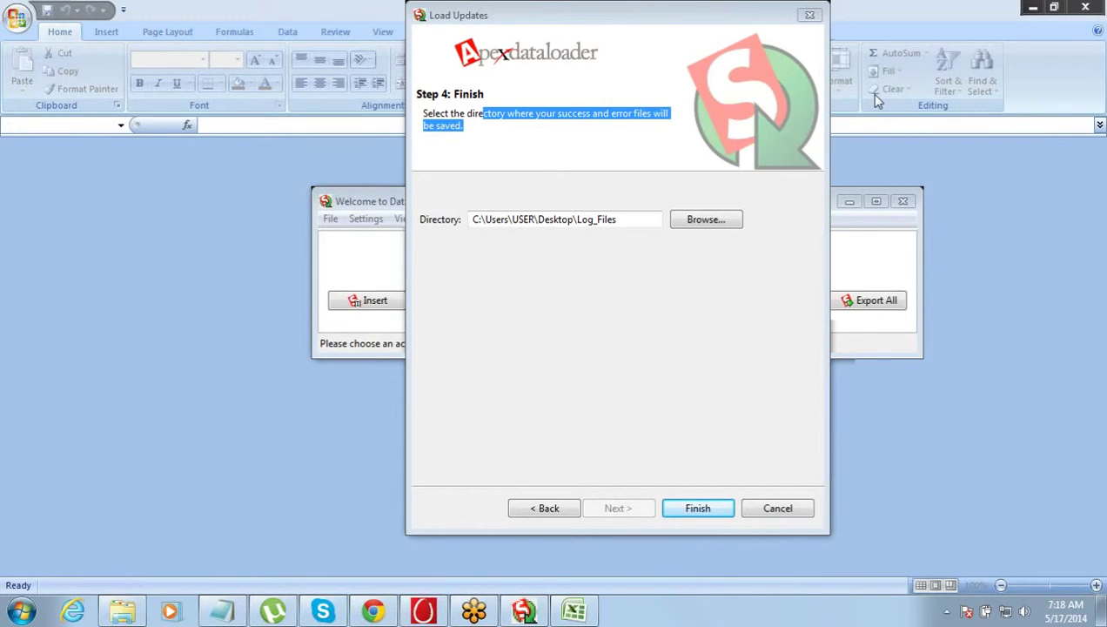
left_click(763, 514)
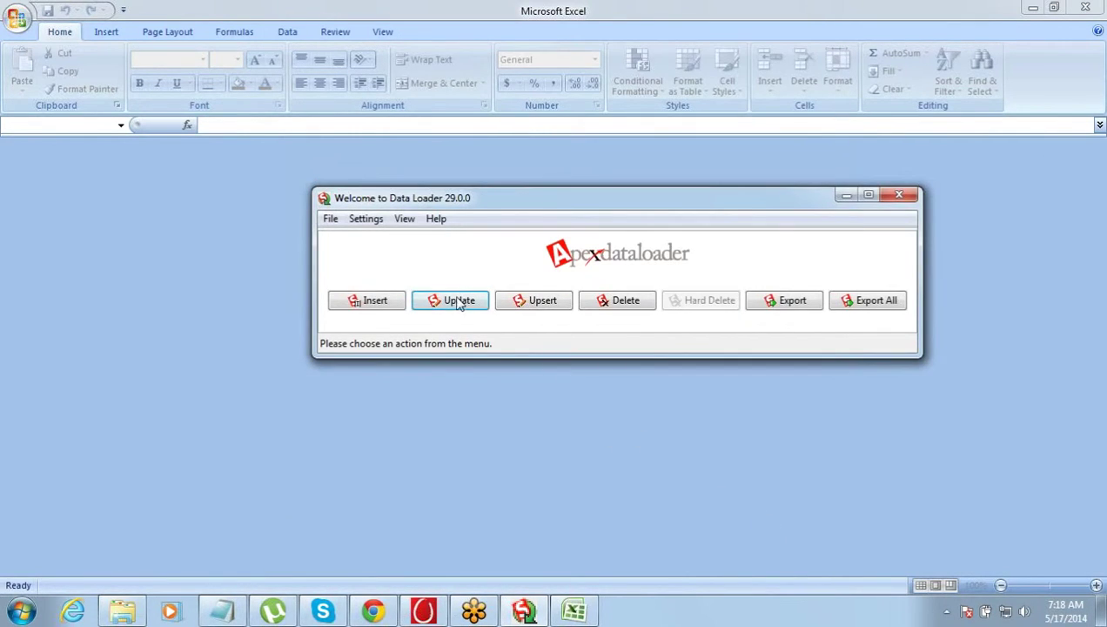
Step: Start a new Update operation on the Account object with the Desktop file extract.csv, and proceed to the field mapping
left_click(453, 305)
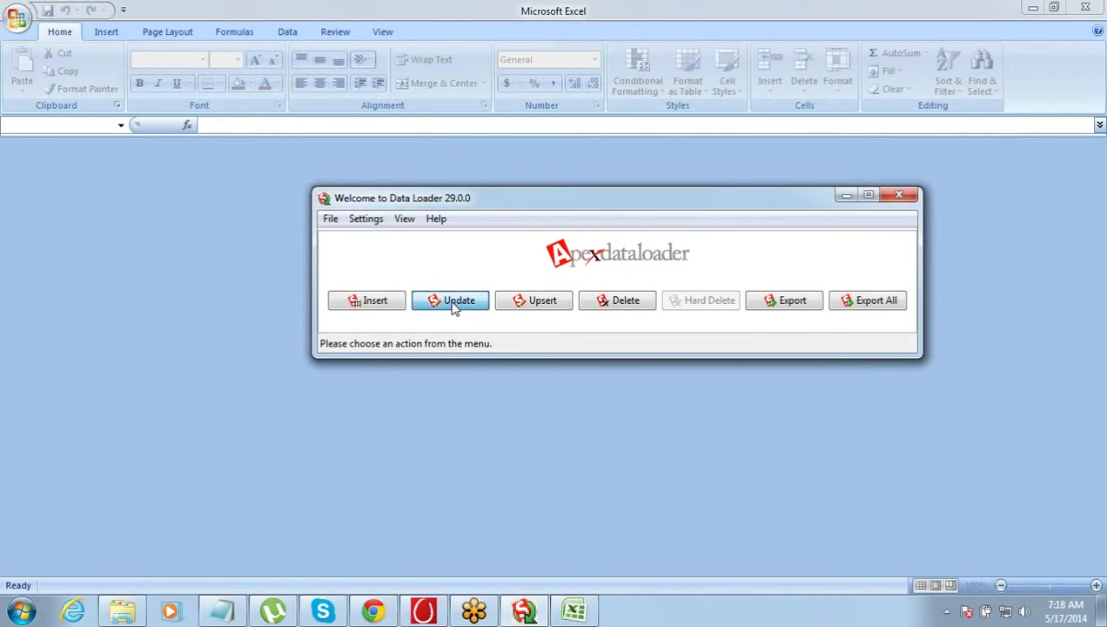
left_click(475, 231)
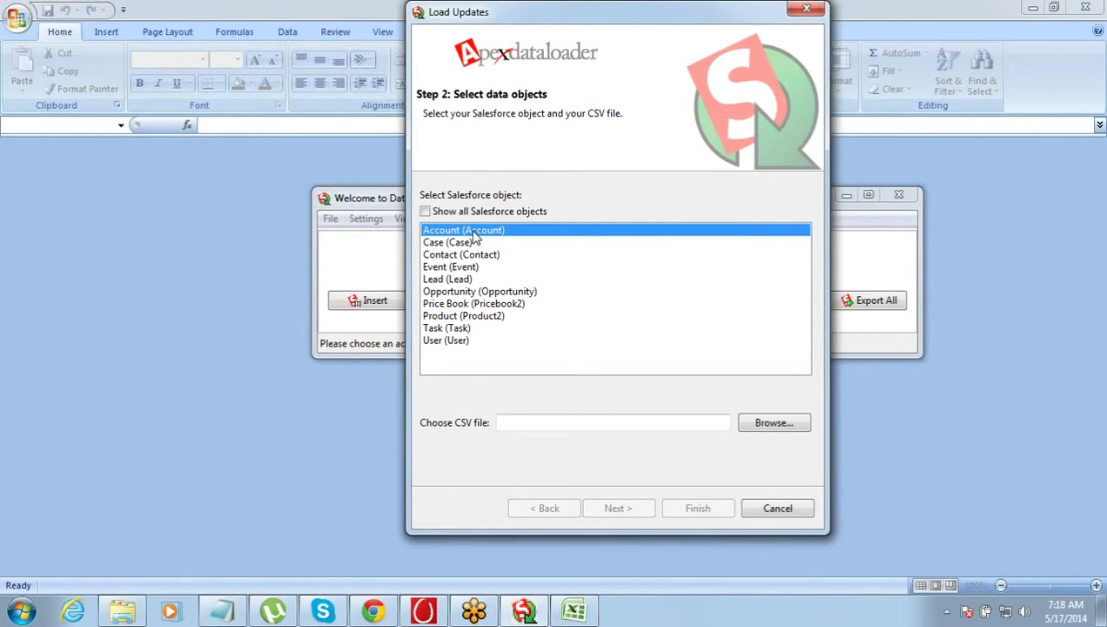
left_click(763, 428)
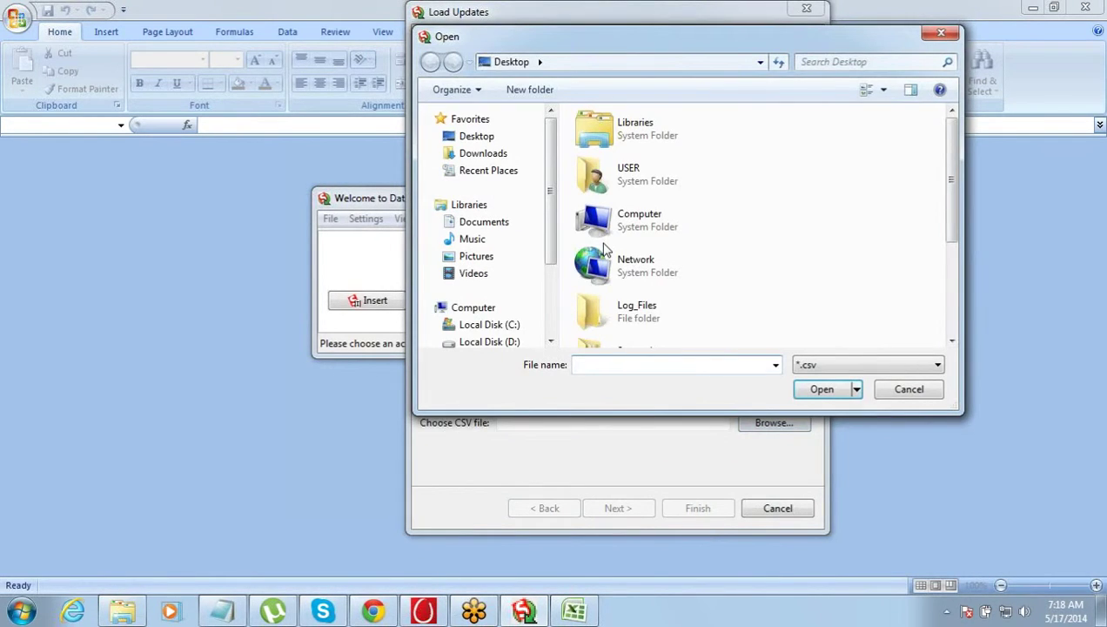
left_click(610, 225)
scroll(610, 225, "down", 2)
left_click(609, 224)
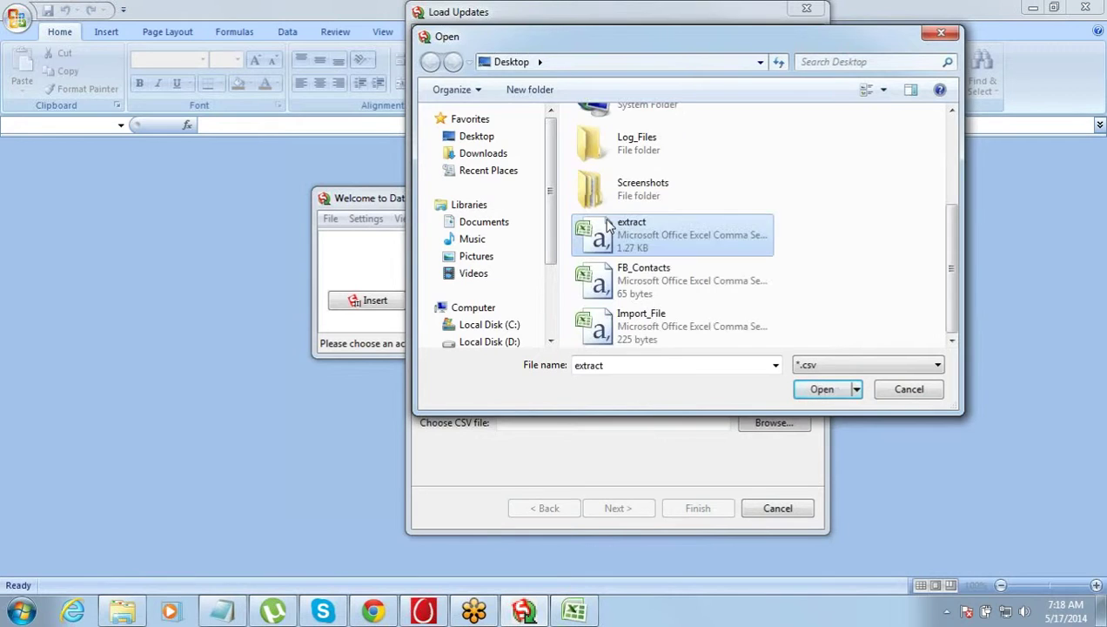
left_click(815, 391)
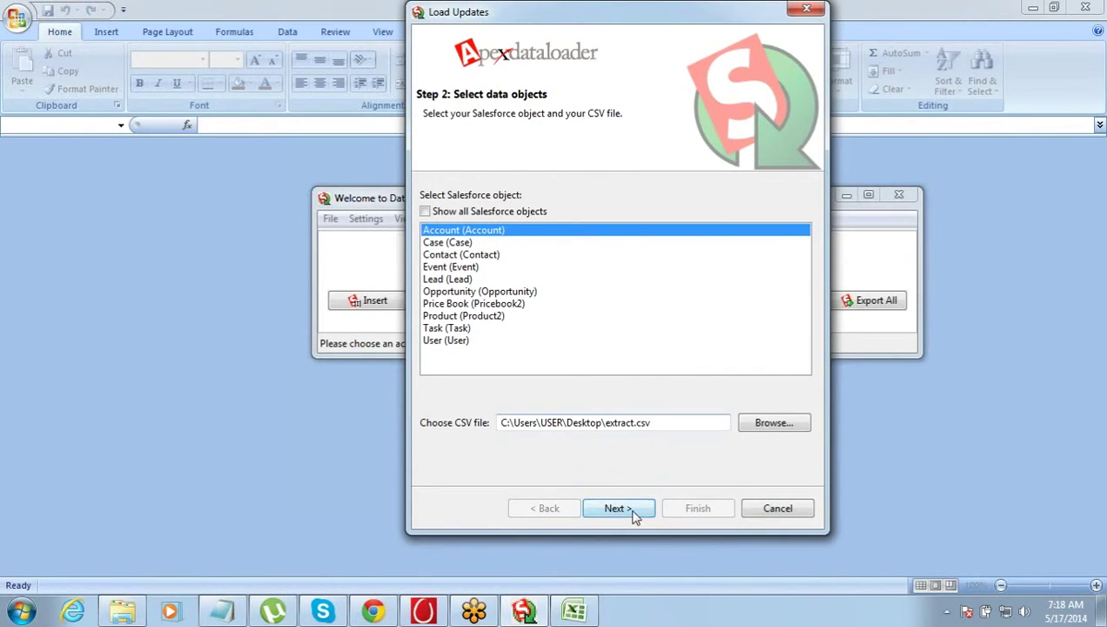
left_click(634, 514)
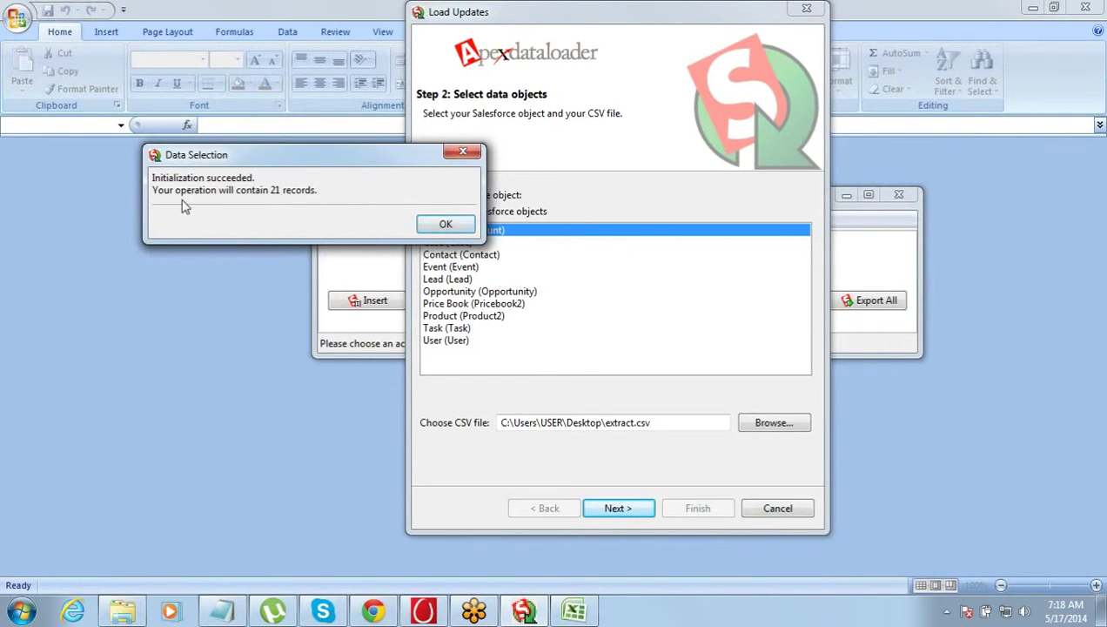
left_click(434, 228)
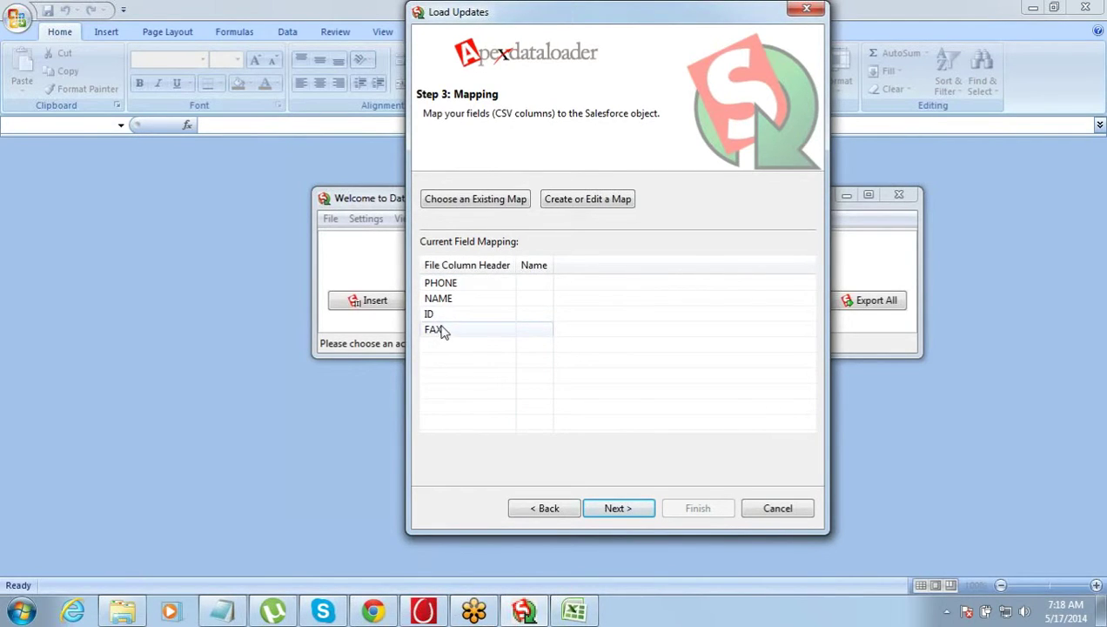
Step: Auto-match the Fax, Id, Name and Phone columns to the Salesforce fields, check the pairs, and accept the mapping
left_click(574, 207)
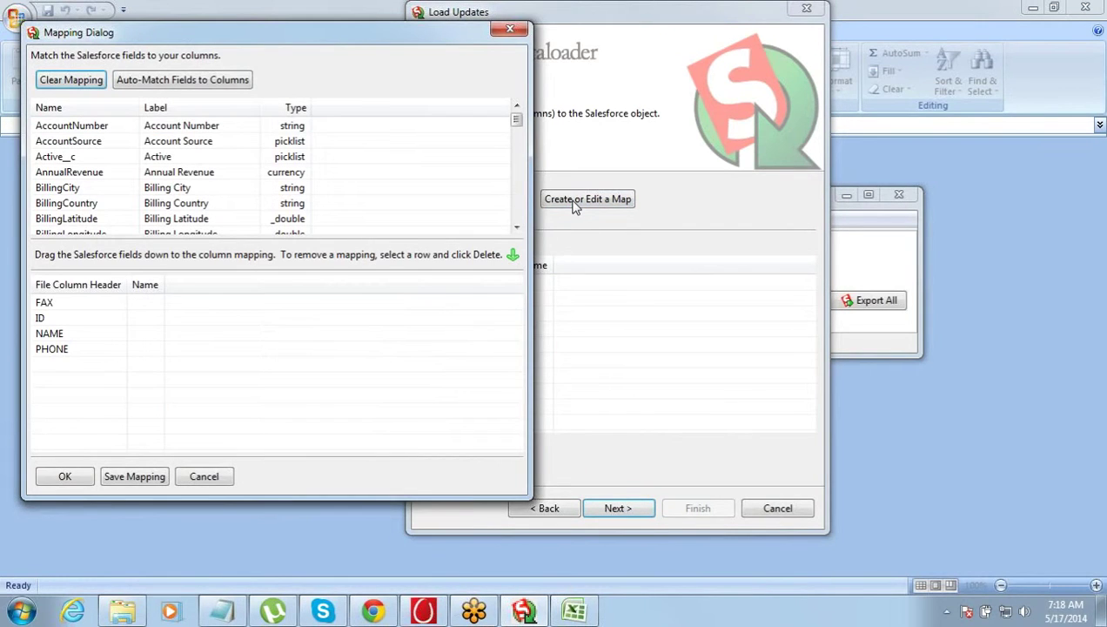
left_click(203, 87)
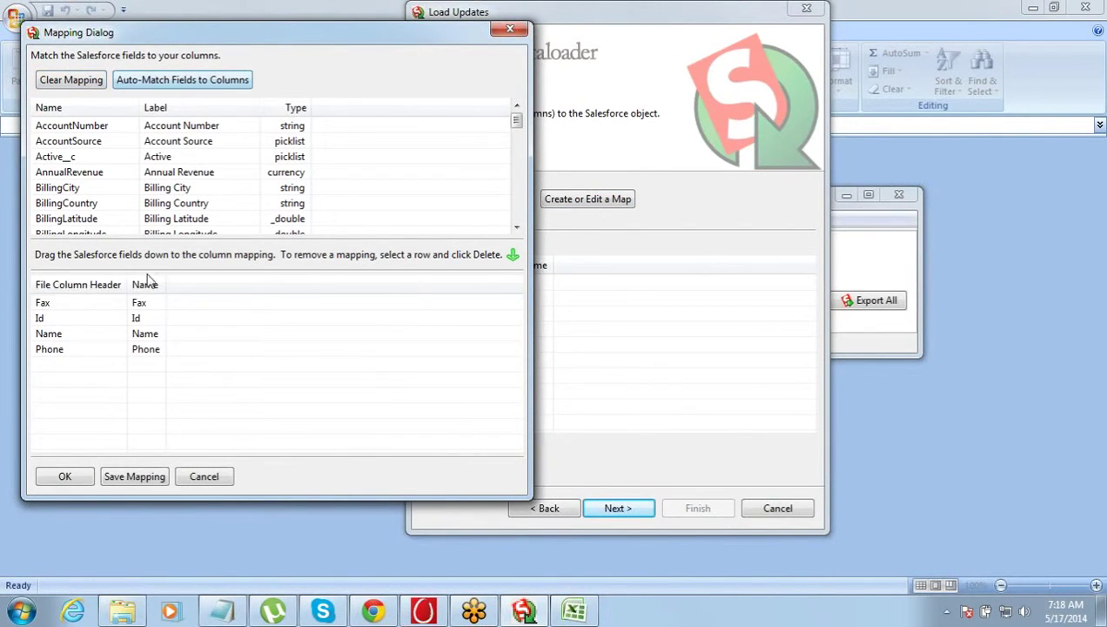
left_click(137, 304)
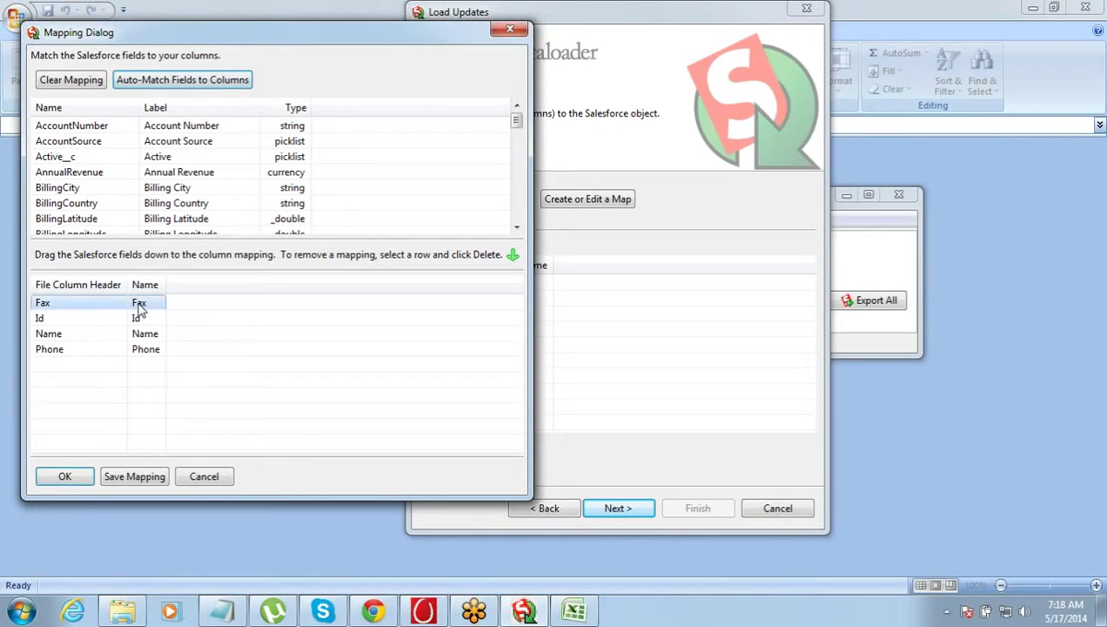
left_click(142, 349)
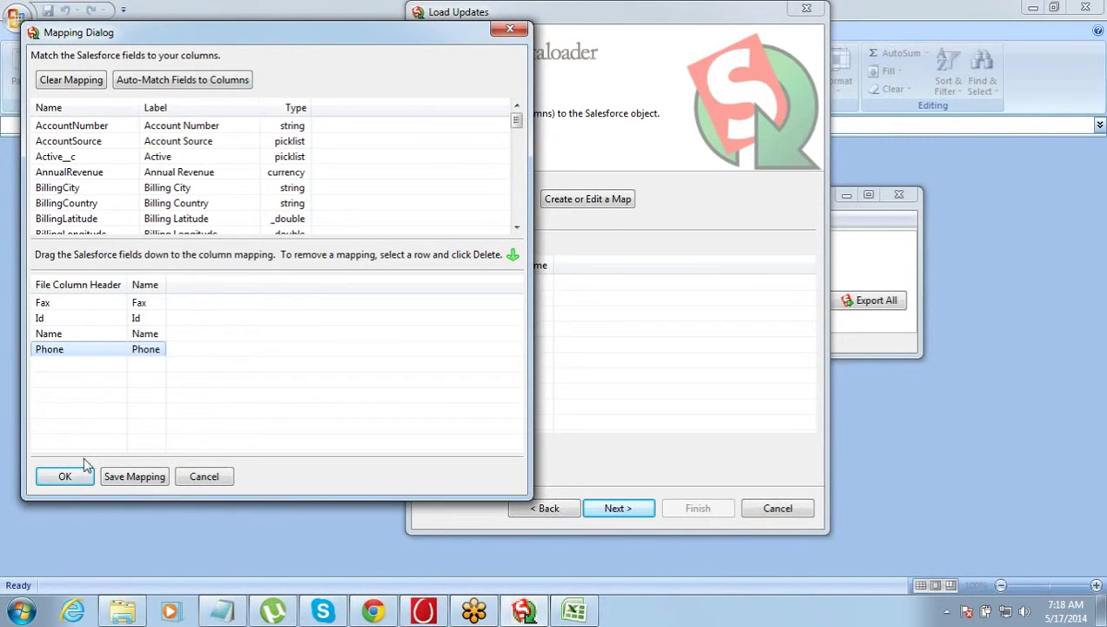
left_click(70, 481)
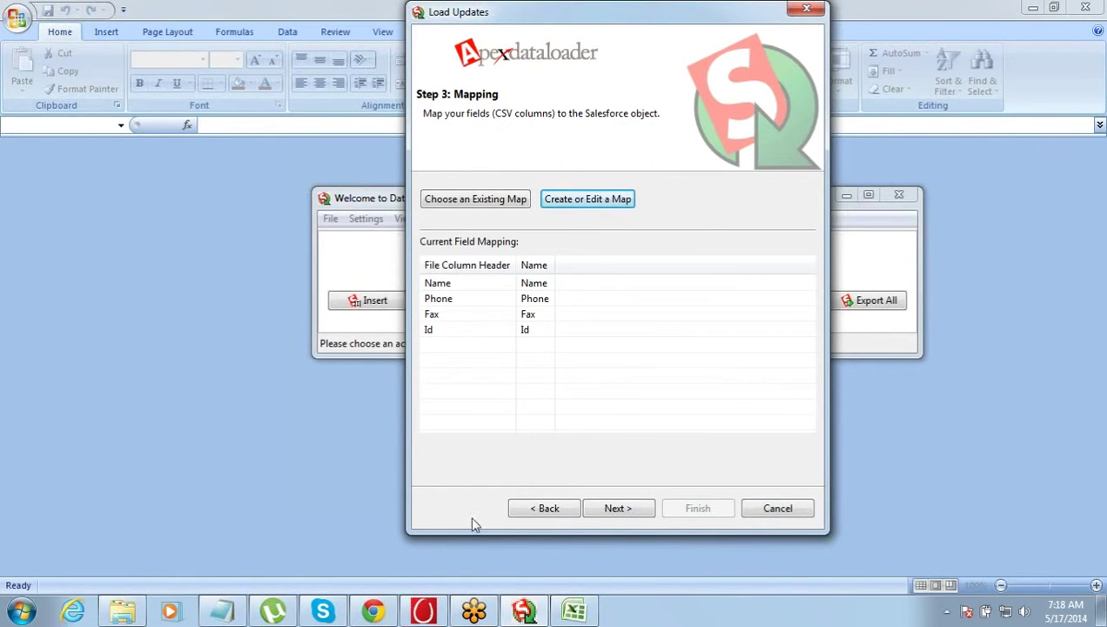
left_click(616, 508)
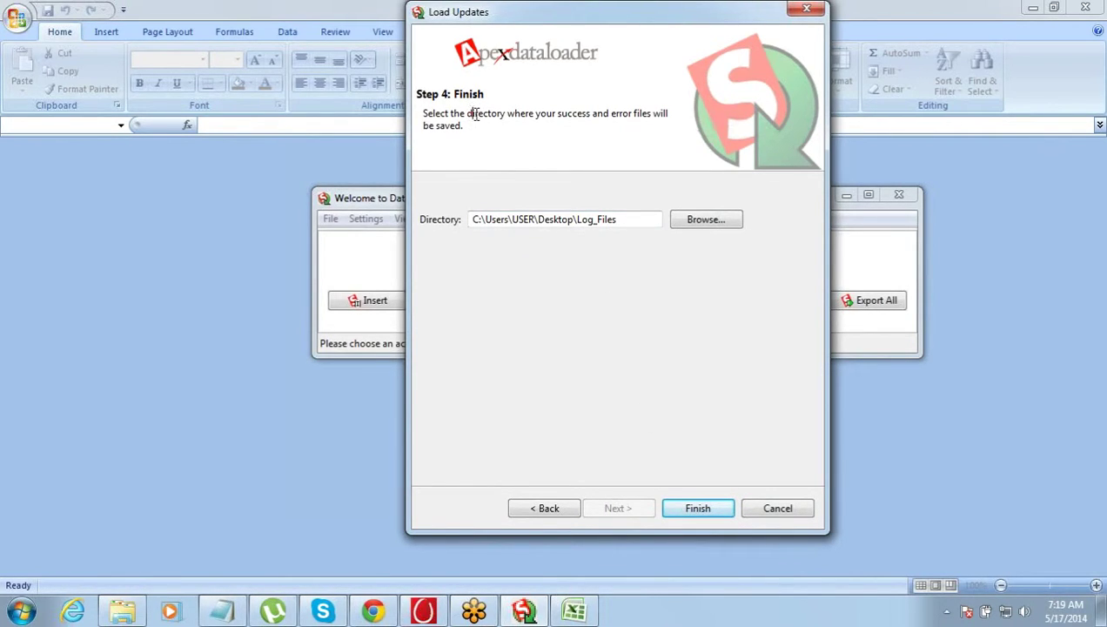
Step: Run and confirm the account update with result files in Desktop\Log_Files, and view the successful records across to the STATUS column
left_click_drag(470, 113, 546, 128)
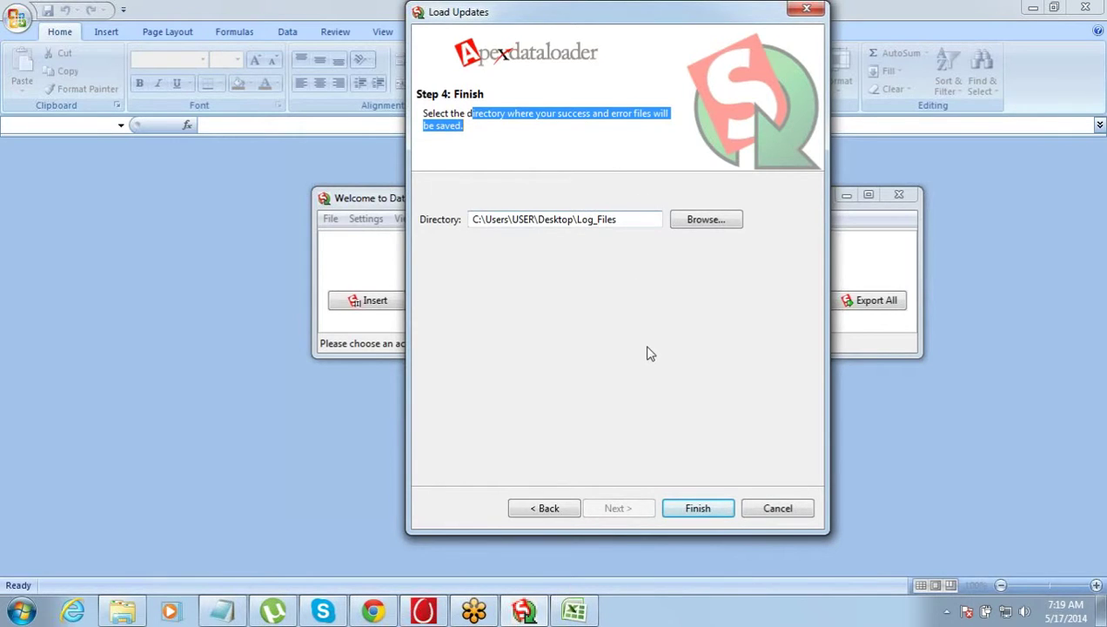
left_click(676, 508)
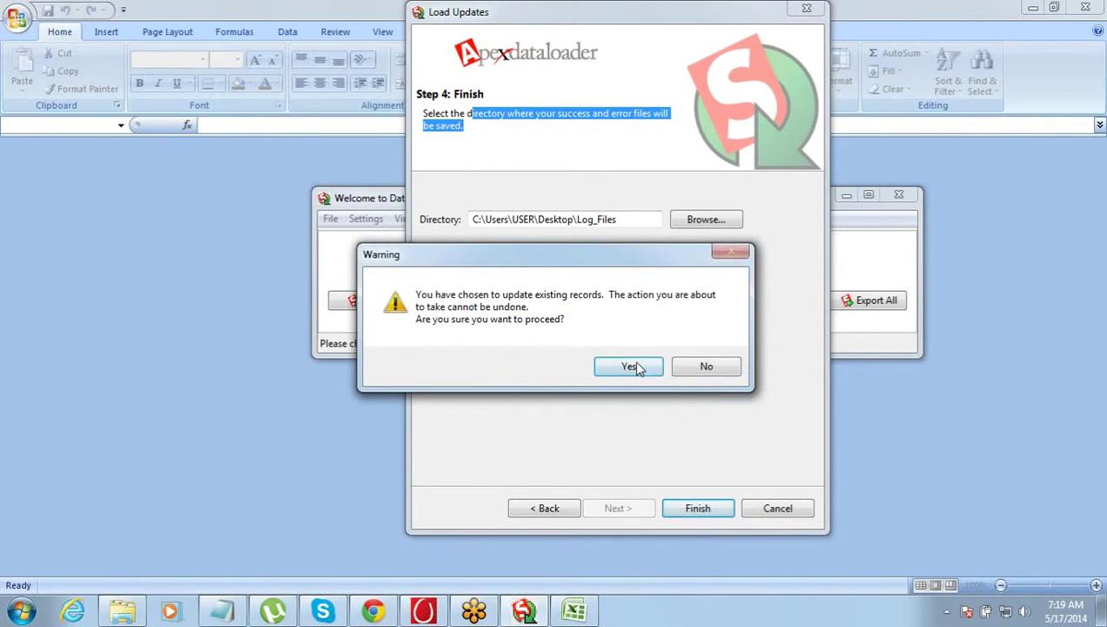
left_click(632, 367)
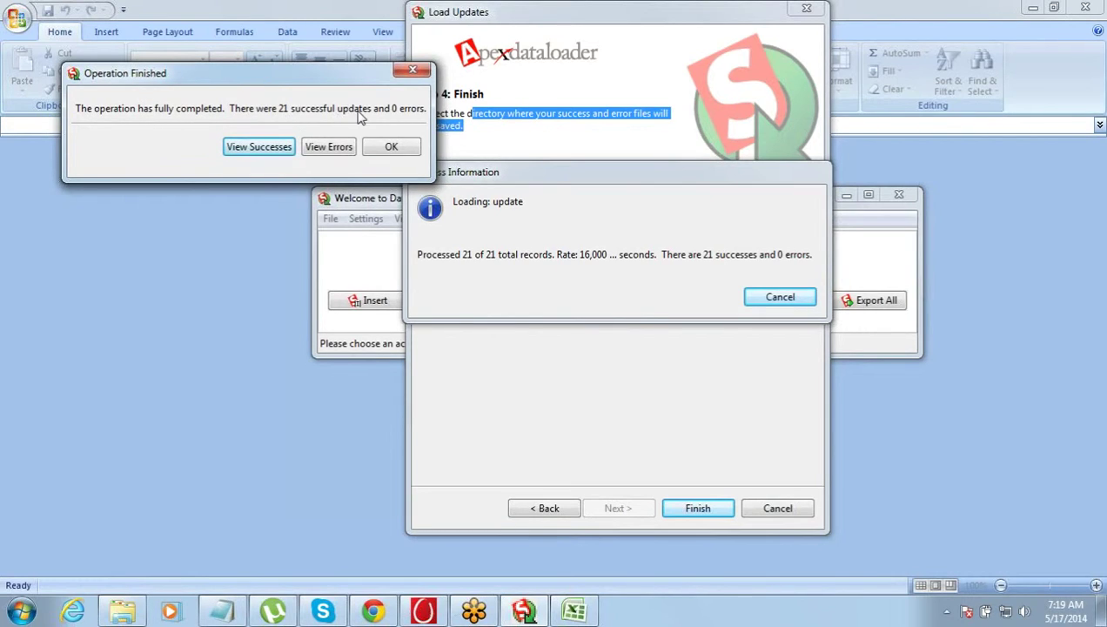
left_click(285, 146)
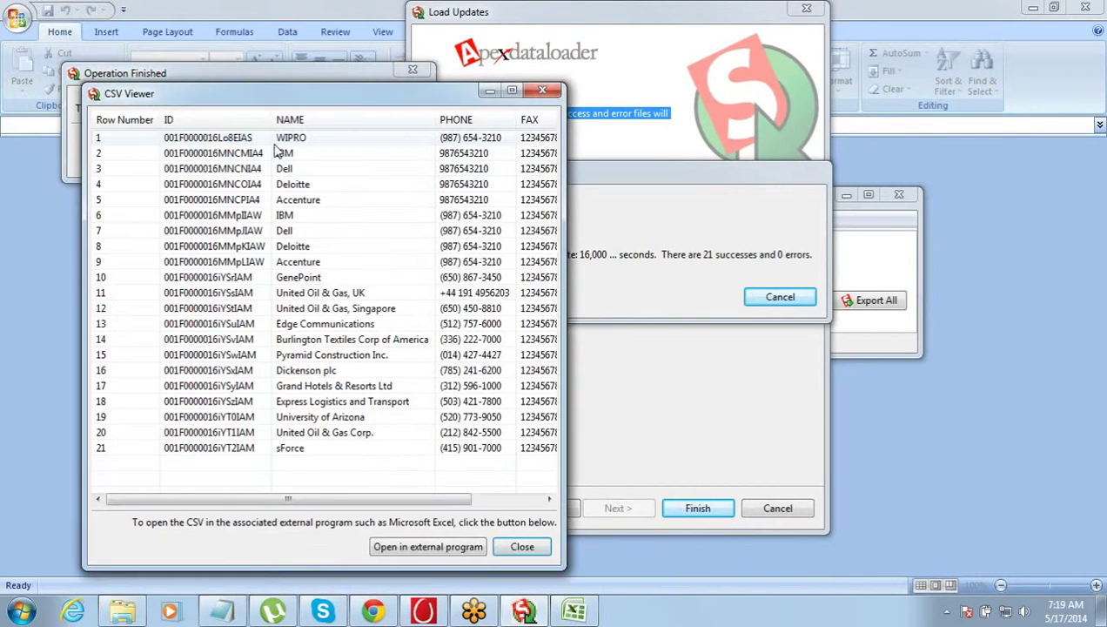
left_click_drag(365, 498, 435, 498)
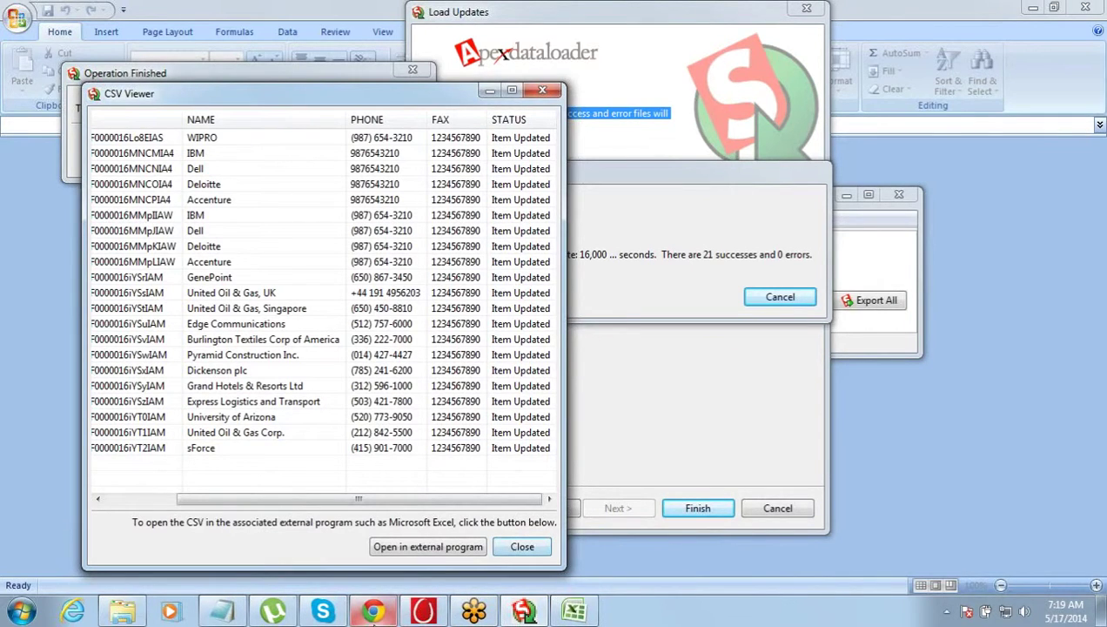
Step: Switch to Salesforce in Chrome, open the second Accenture record among the recent accounts, and check its Fax field
left_click(372, 612)
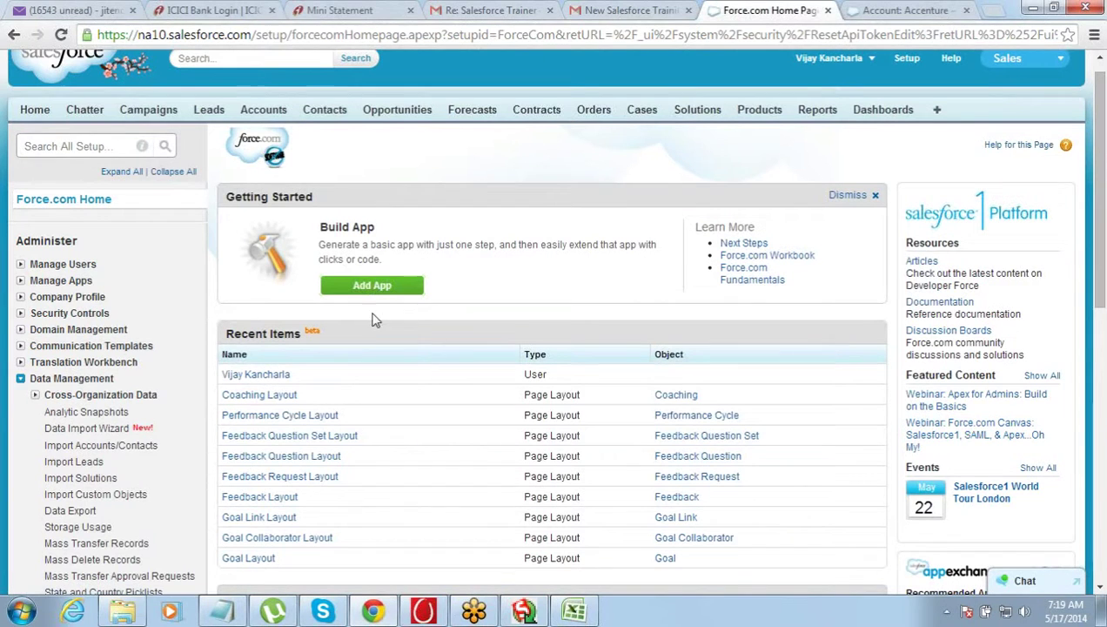
left_click(264, 110)
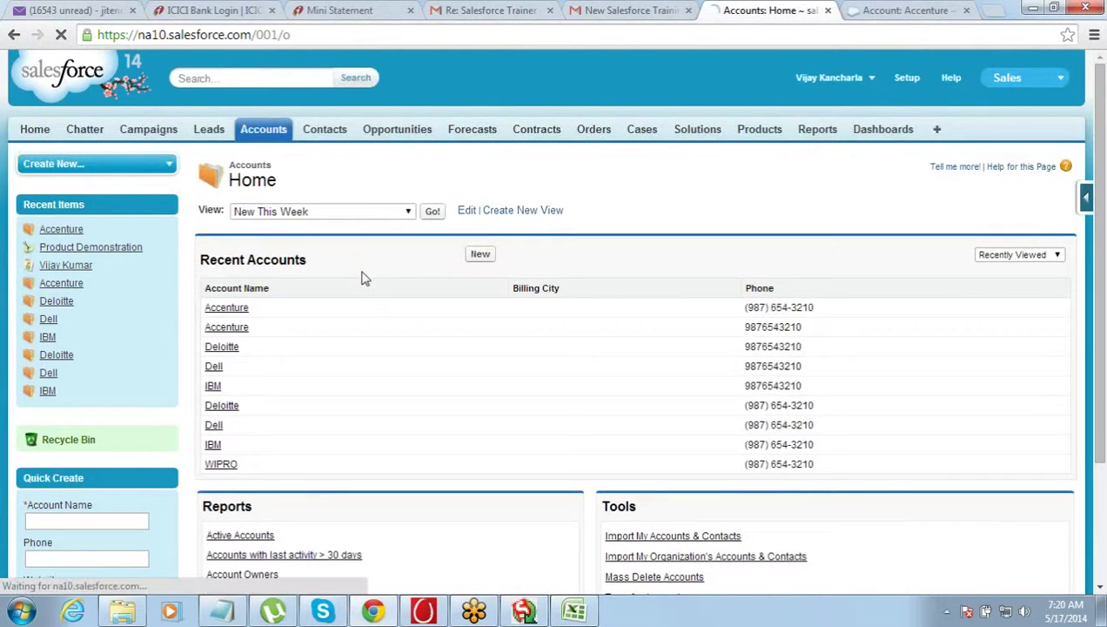
left_click(225, 328)
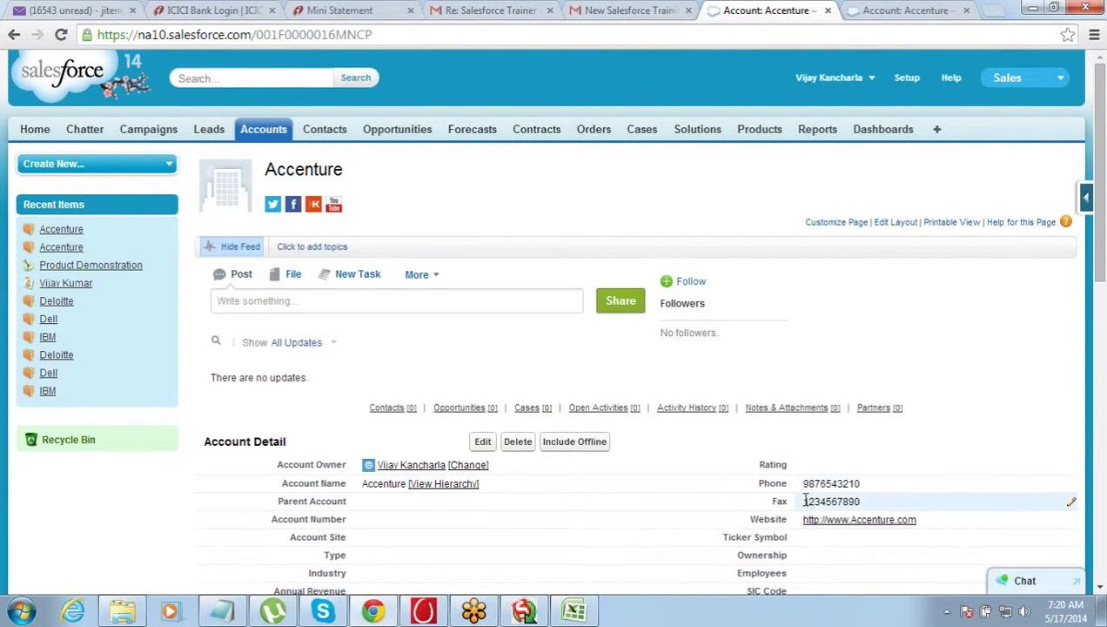
double_click(806, 500)
left_click_drag(805, 502, 867, 497)
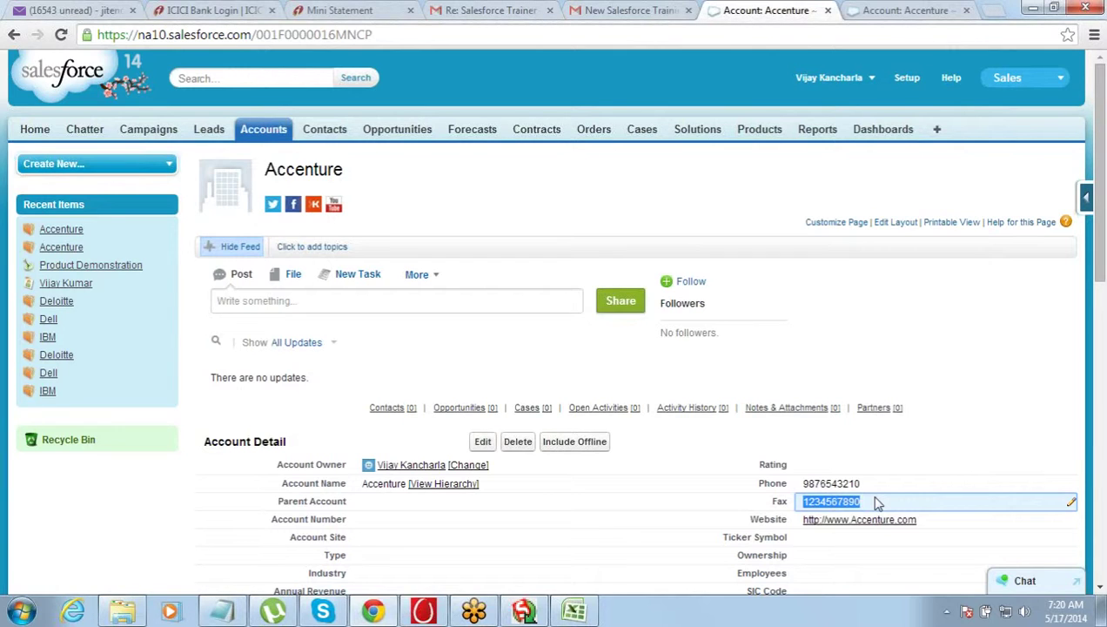
left_click(1097, 93)
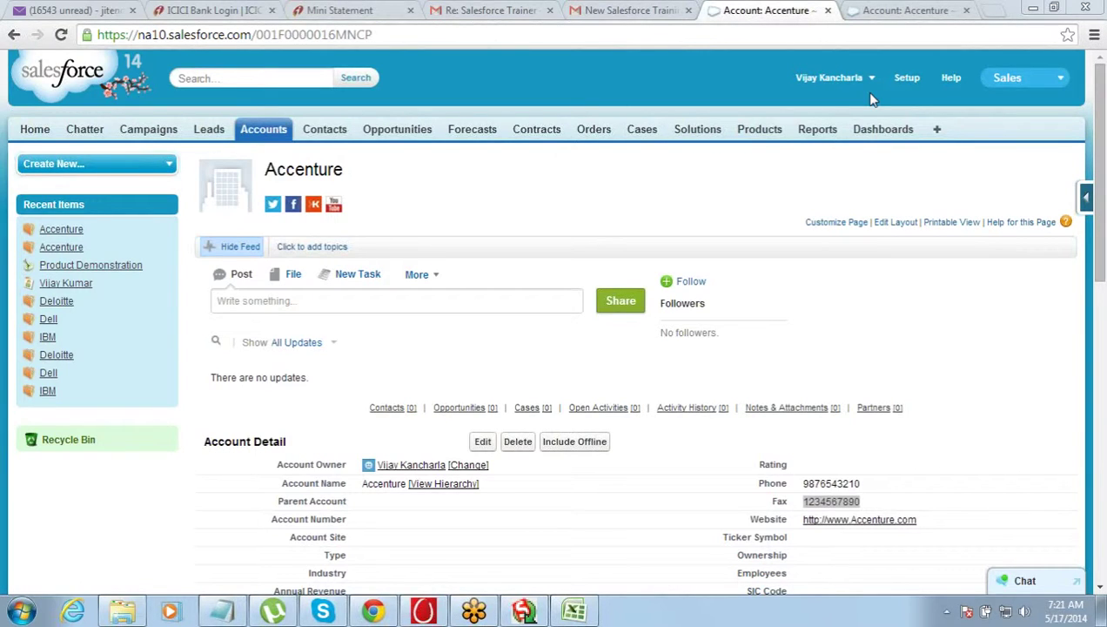
left_click(606, 234)
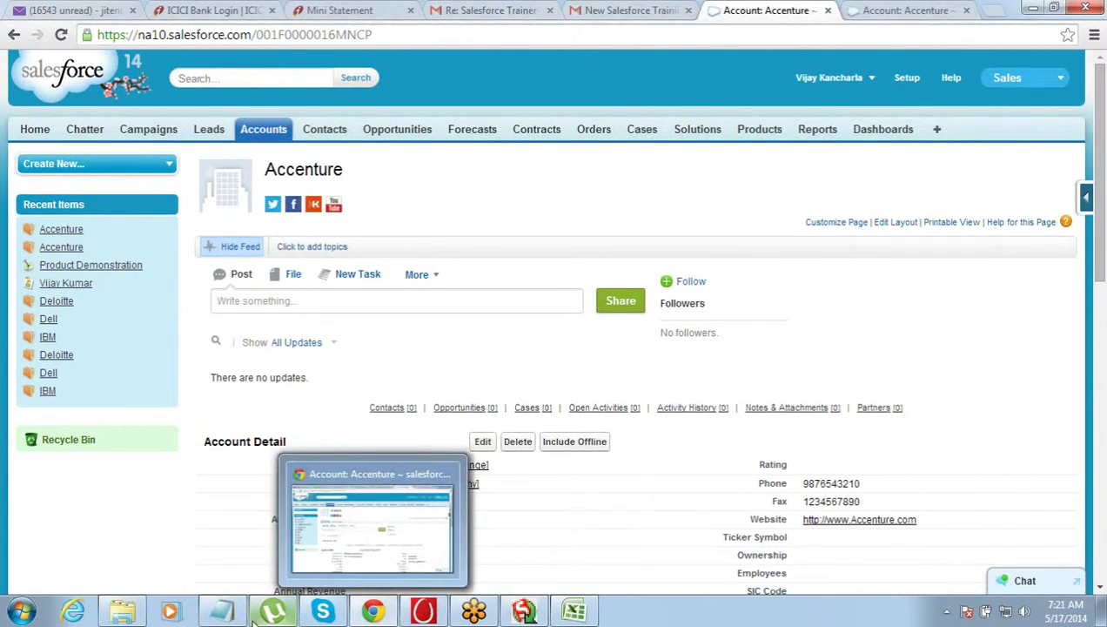
Step: In the Notepad training notes, remove the blank lines around Mass Delete and add the line "MAss Update" directly below Mass Transfer
left_click(223, 612)
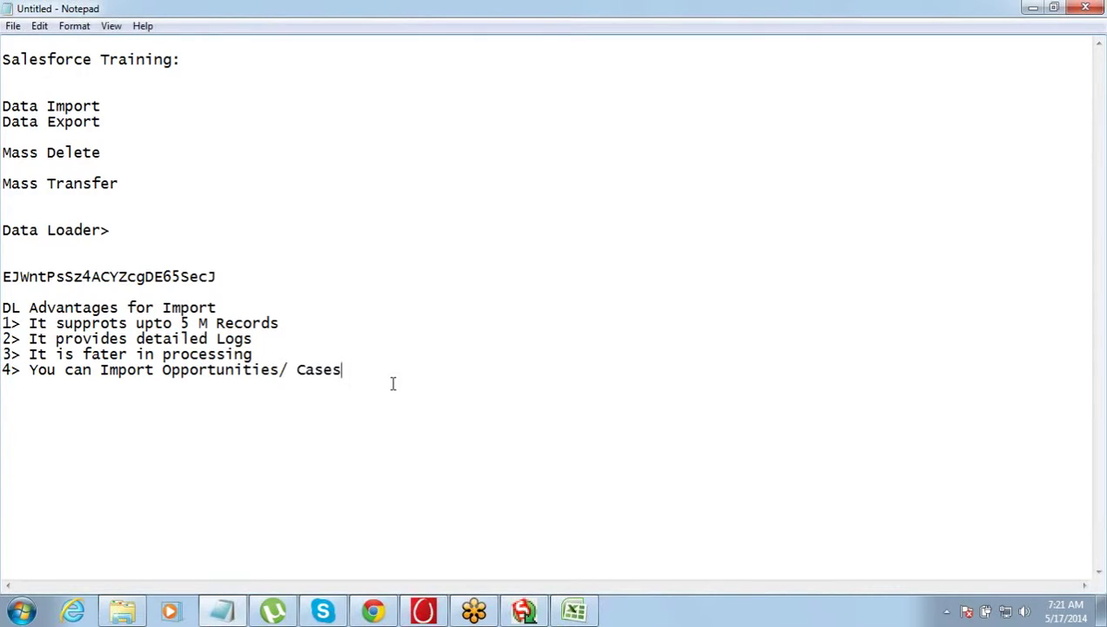
left_click(127, 183)
key("Return")
key("Return")
key("Up")
key("Up")
key("Up")
key("Up")
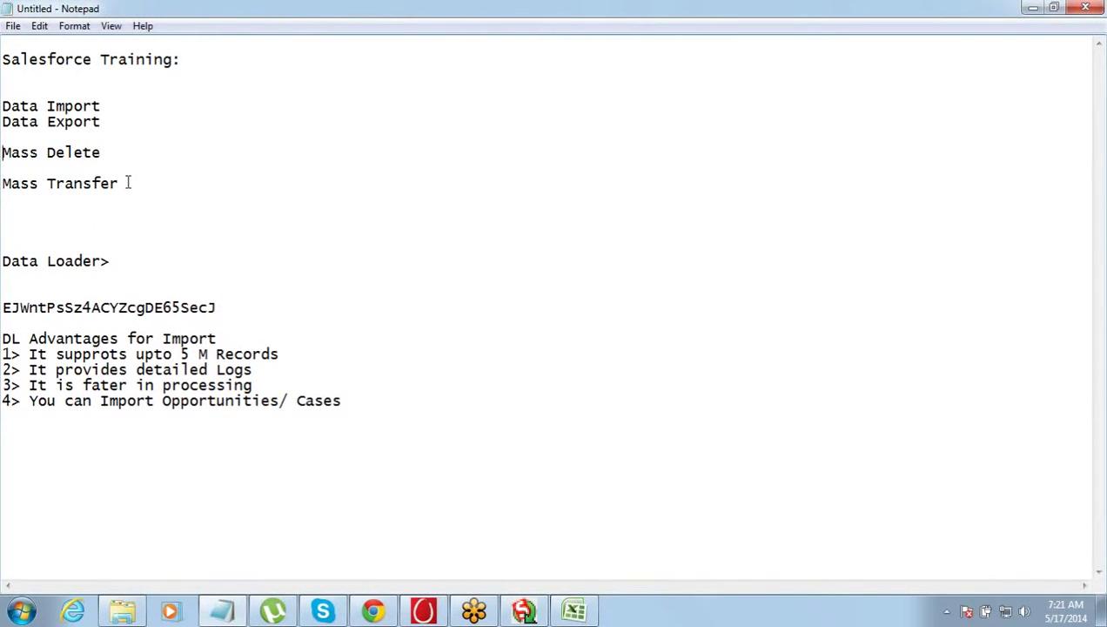
key("BackSpace")
key("Down")
key("BackSpace")
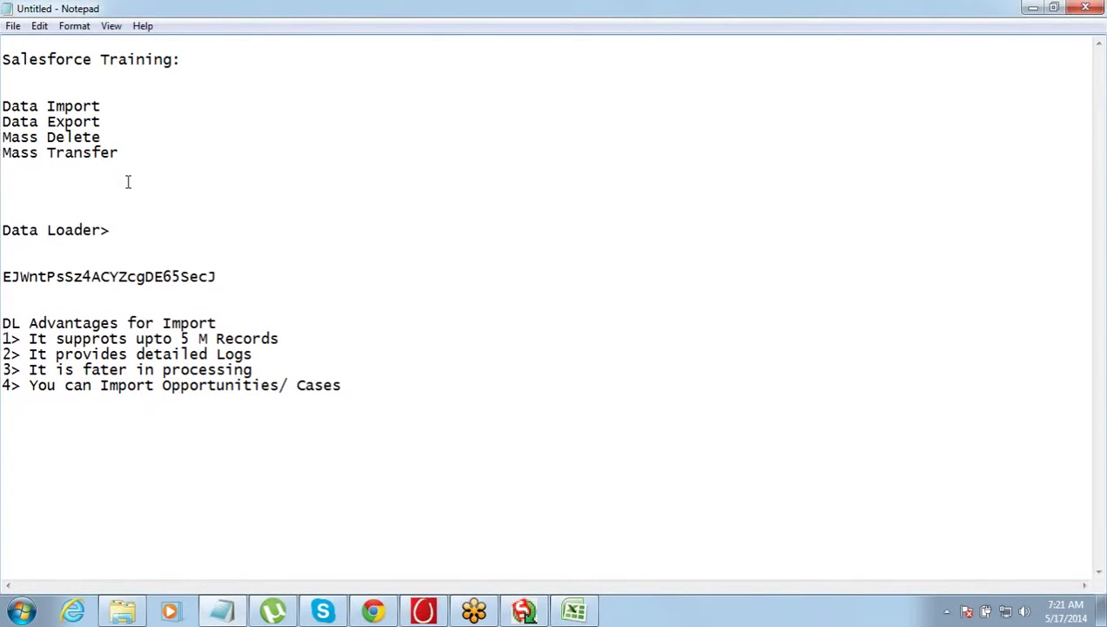
key("Down")
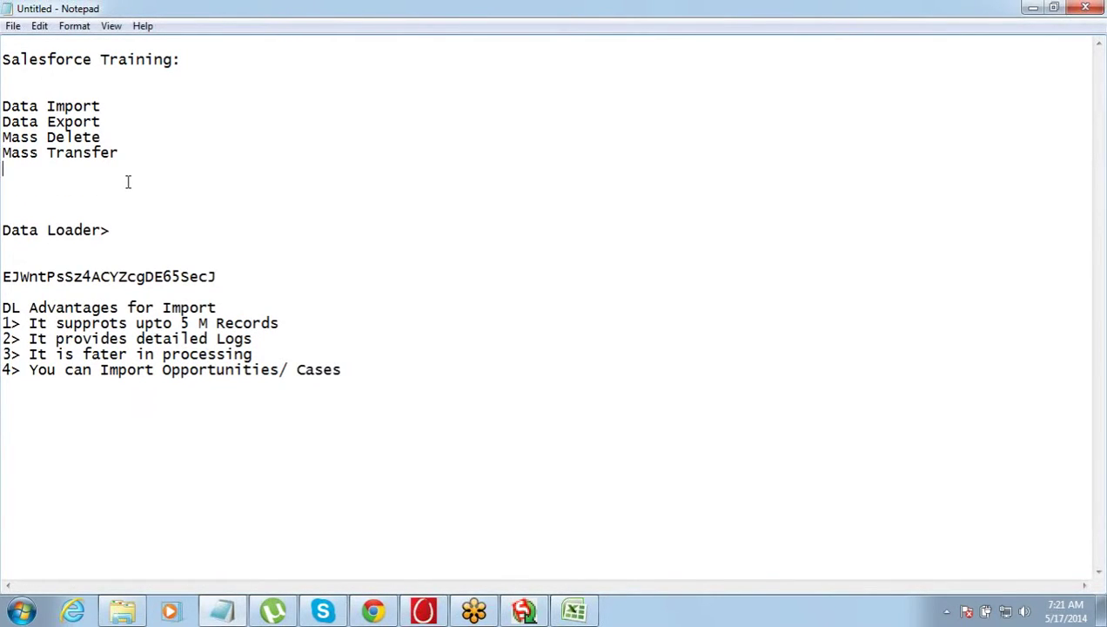
type("MAss Update")
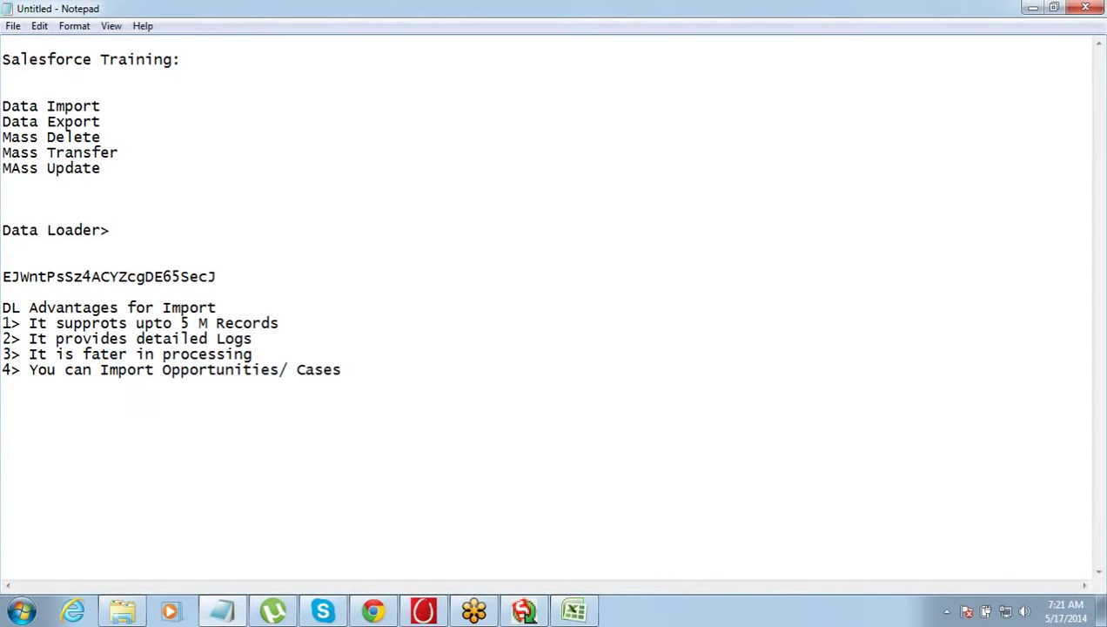